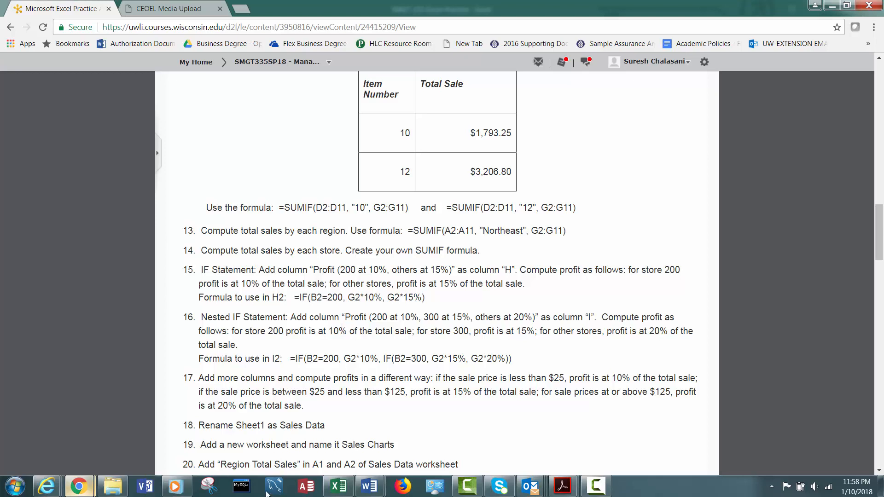
# Switch to Excel and start an IF formula in H2 under Profit Step 14 with the logical test B2=100.
pyautogui.click(338, 486)
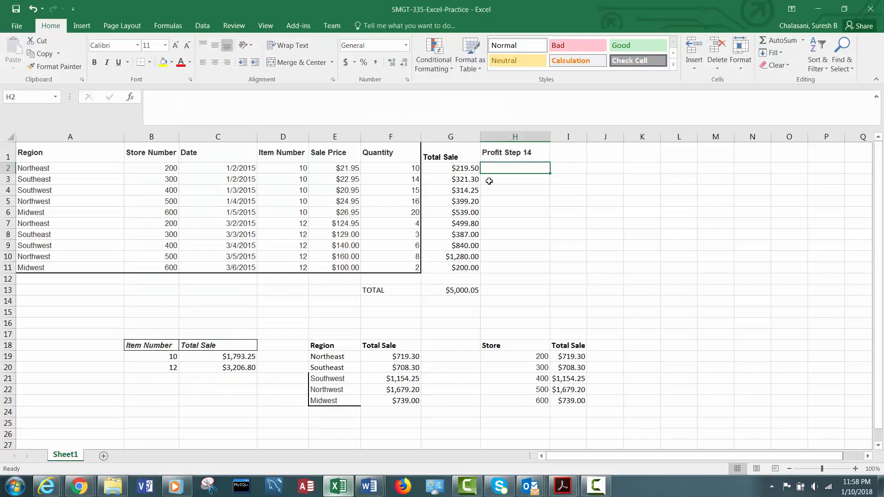
pyautogui.click(510, 152)
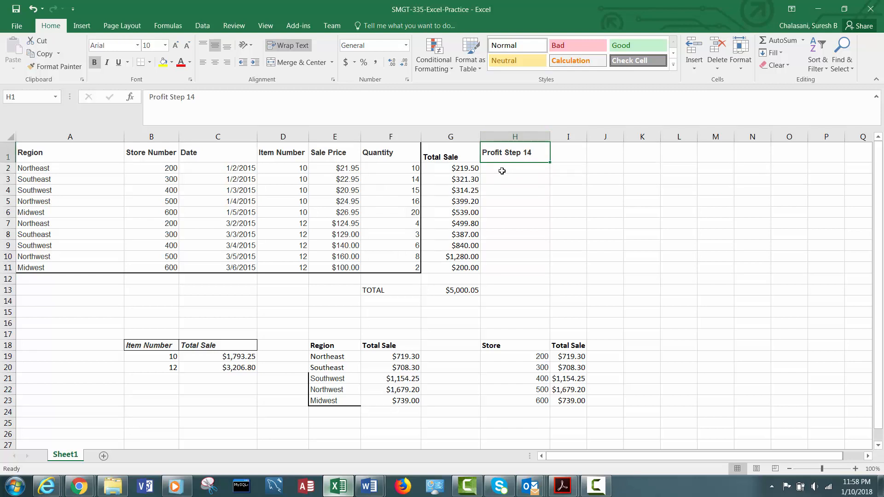
pyautogui.click(502, 171)
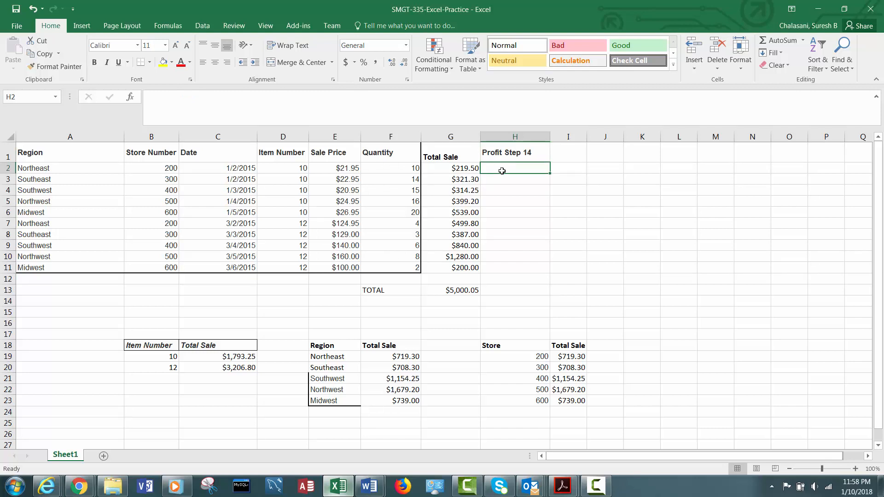
pyautogui.write('=')
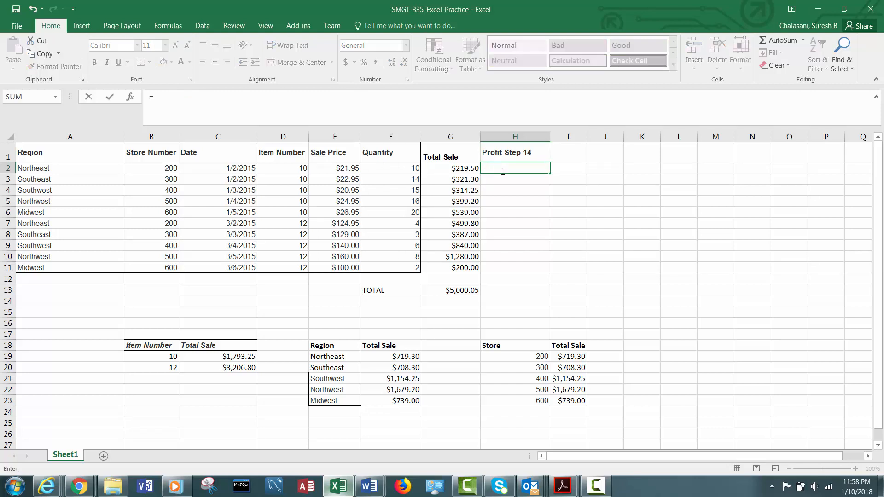
pyautogui.write('IF(')
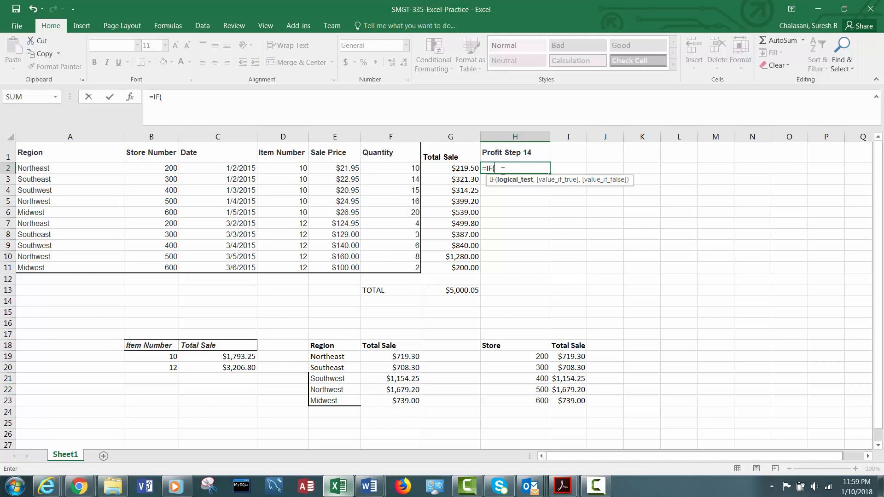
pyautogui.write('B')
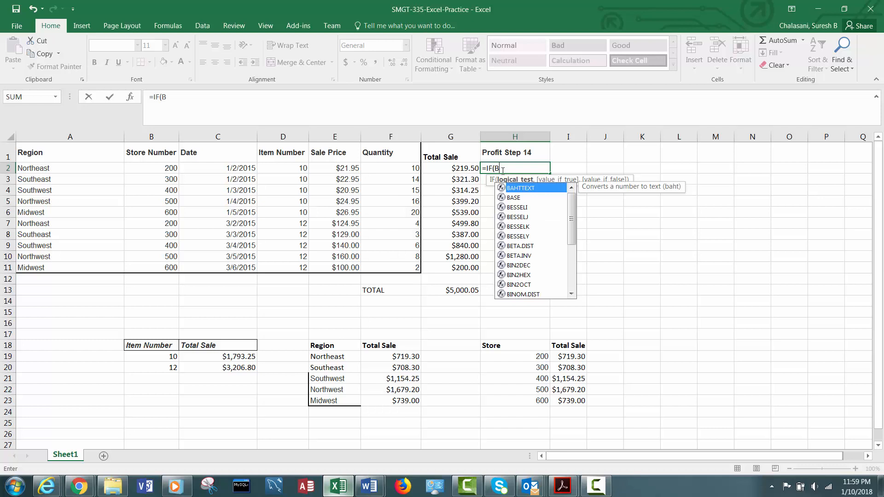
pyautogui.write('2=100')
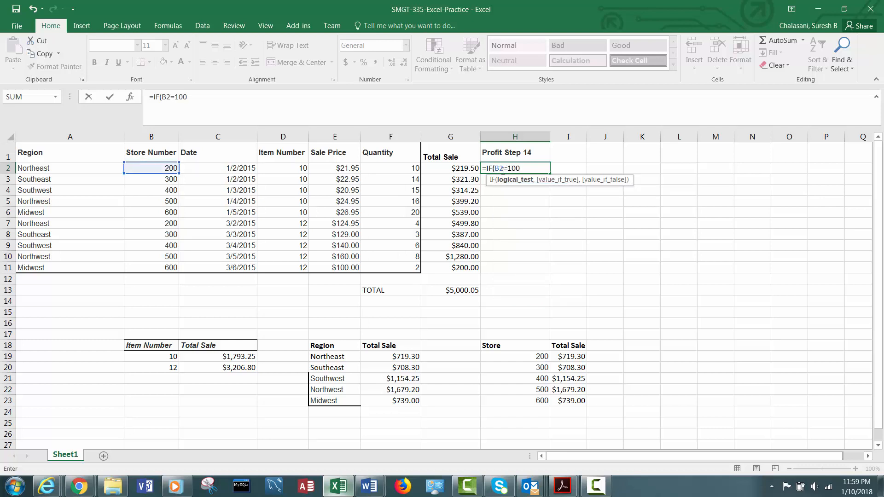
pyautogui.write(',')
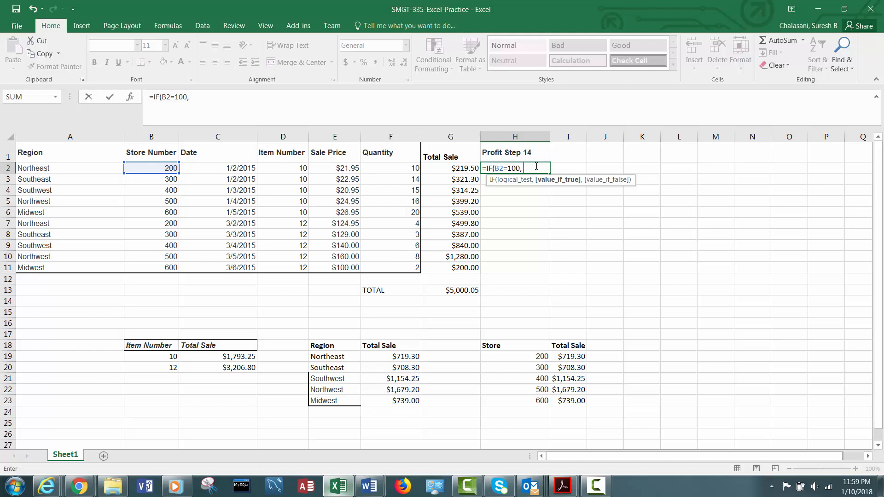
# Complete the H2 formula with G2*10% as the true value and G2*15% as the false value.
pyautogui.write('G2')
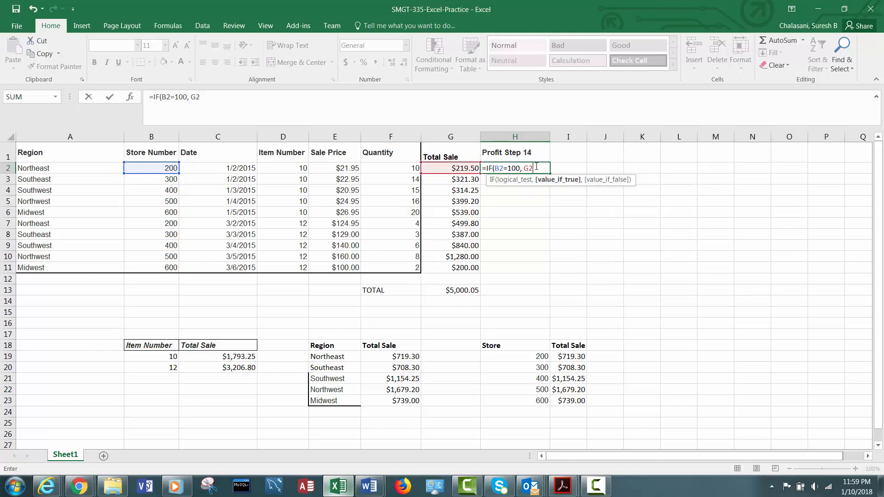
pyautogui.write('*10%,')
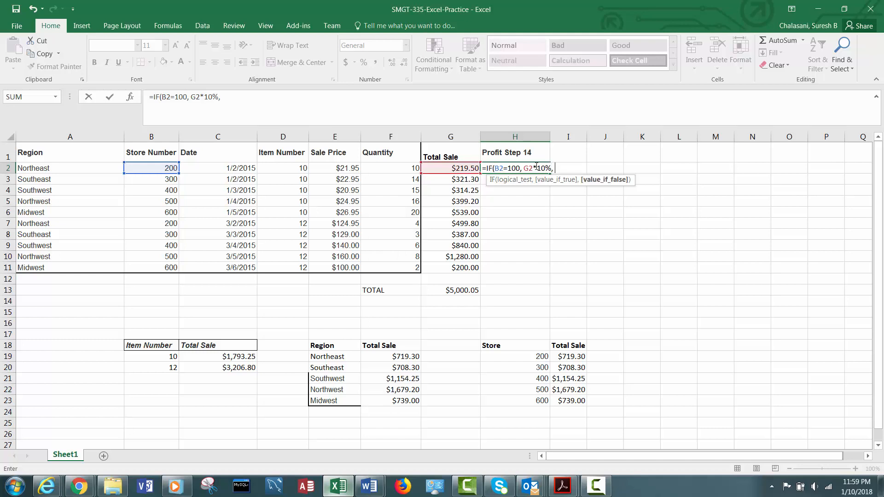
pyautogui.write(' G2*')
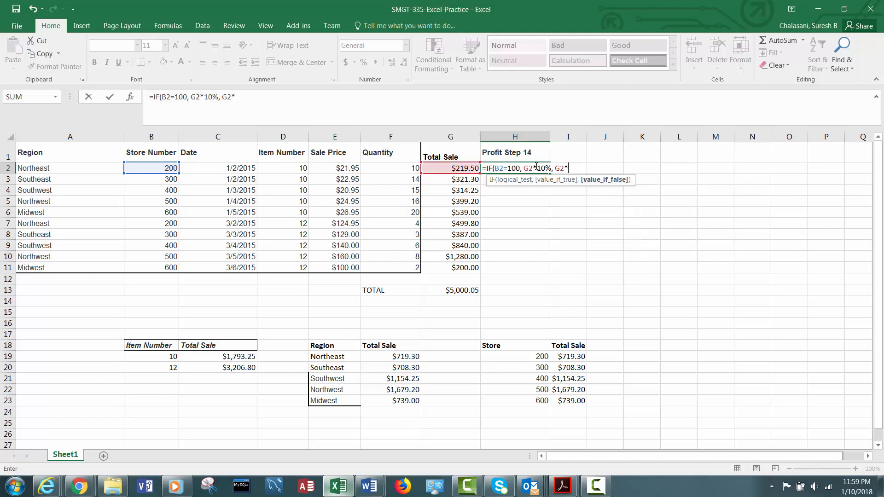
pyautogui.write('15%)')
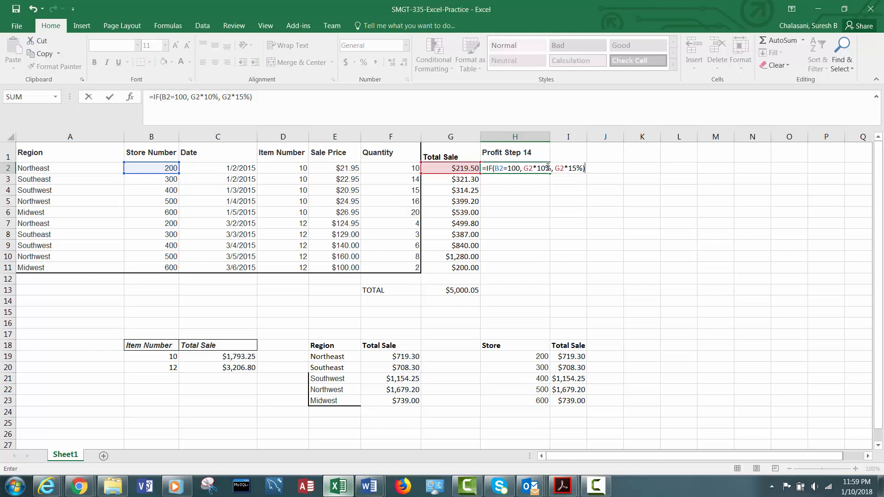
pyautogui.press('Return')
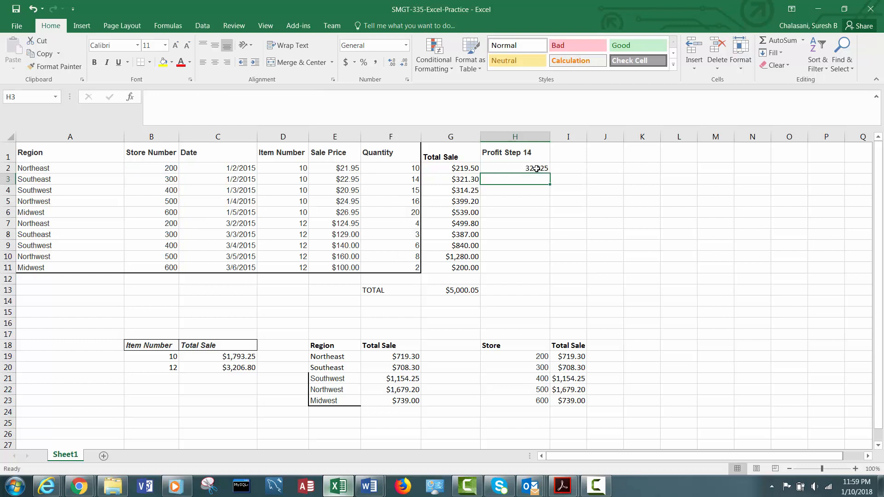
# Format the profit cell H2 as Currency.
pyautogui.click(538, 168)
pyautogui.rightClick(539, 168)
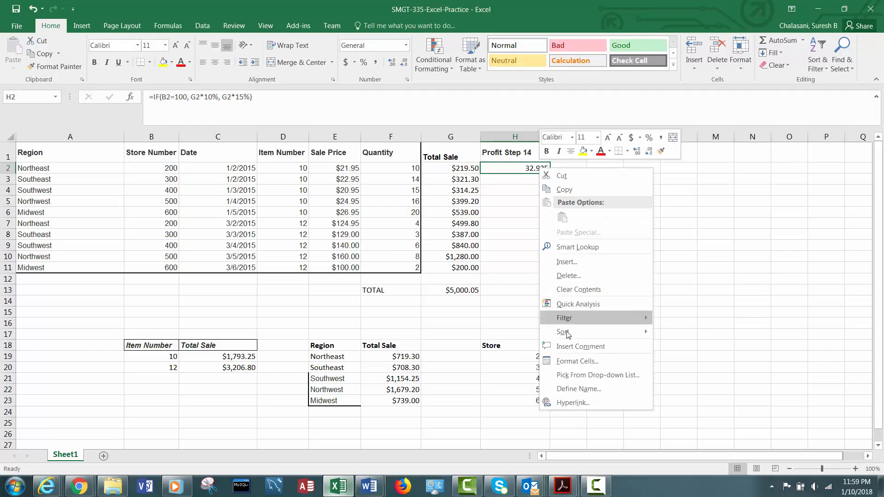
pyautogui.click(575, 361)
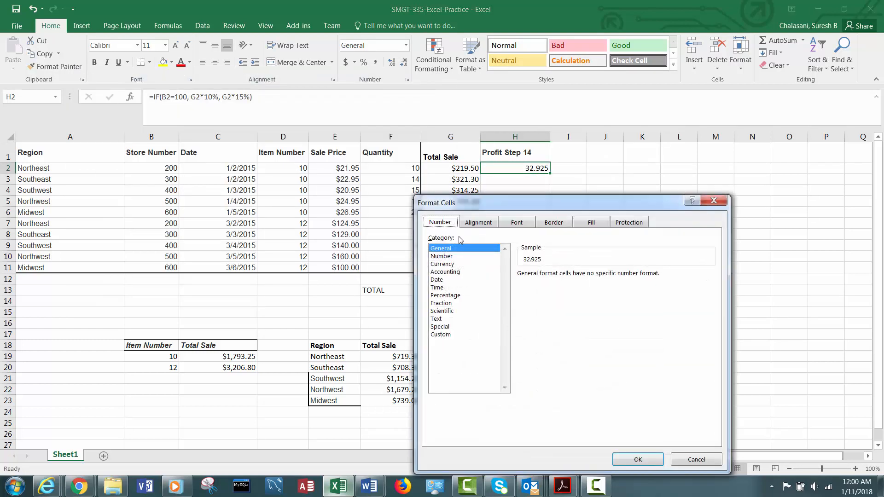
pyautogui.click(443, 265)
pyautogui.click(637, 459)
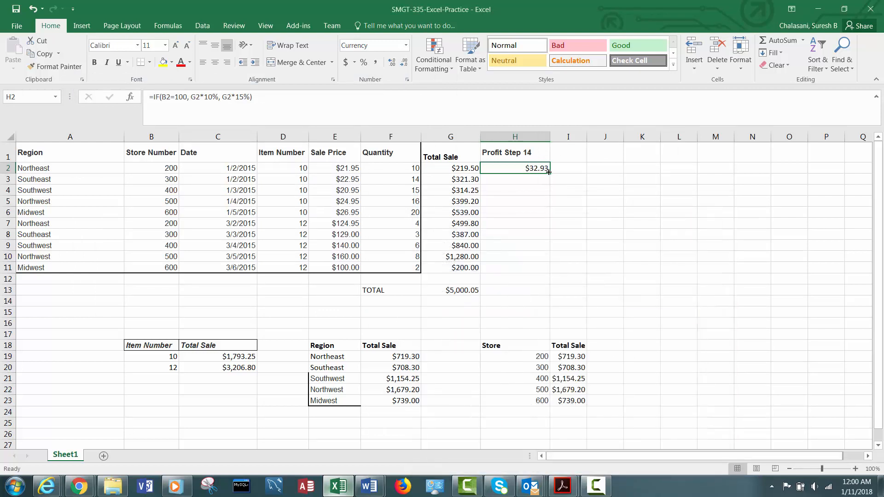
# Change the store number tested in H2's formula to 200 and fill the formula down through H11.
pyautogui.moveTo(548, 172); pyautogui.dragTo(548, 173)
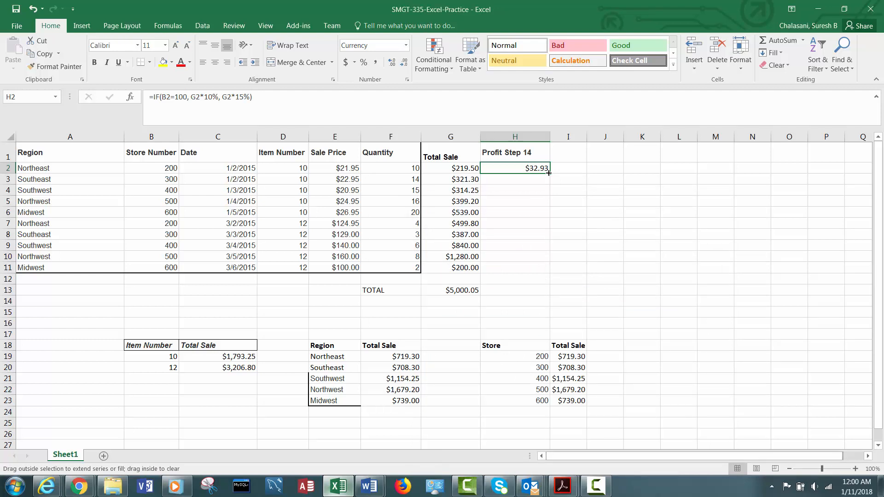
pyautogui.moveTo(541, 169); pyautogui.dragTo(538, 168)
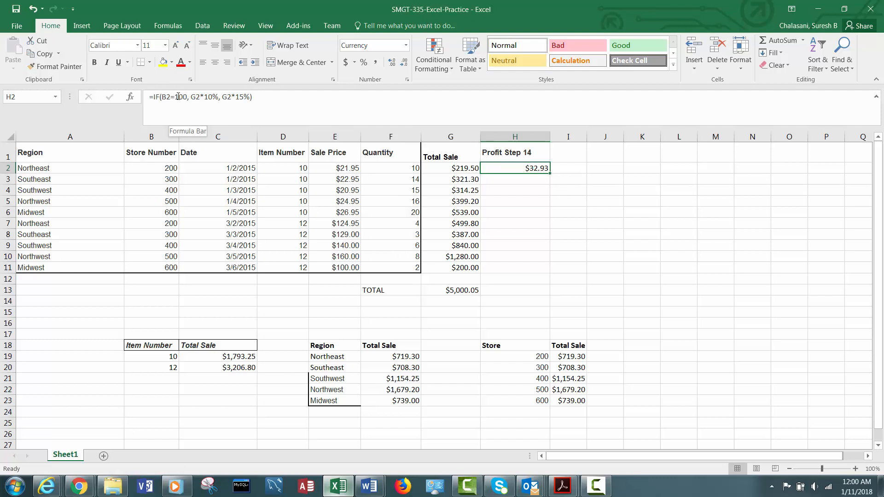
pyautogui.click(180, 96)
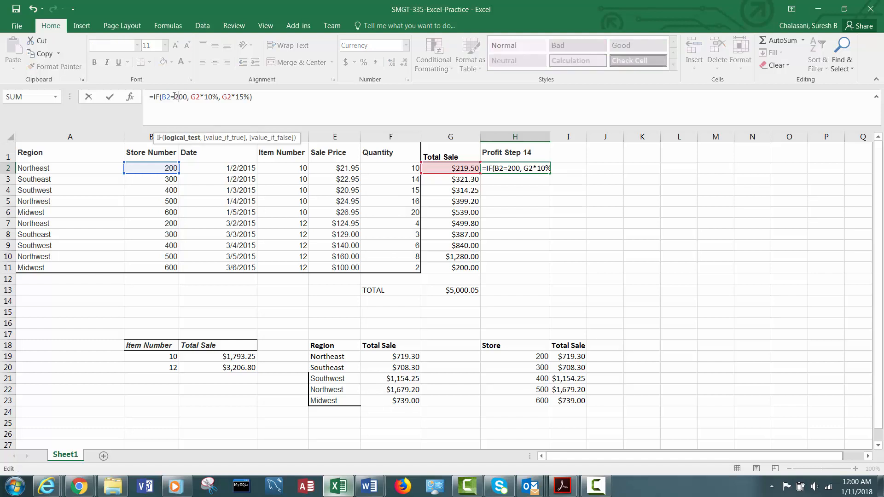
pyautogui.write('2')
pyautogui.press('Return')
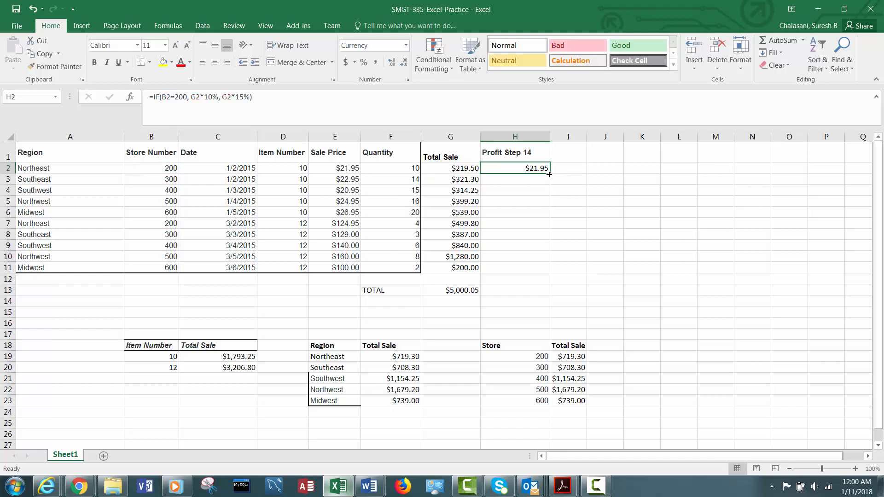
pyautogui.moveTo(548, 174); pyautogui.dragTo(533, 274)
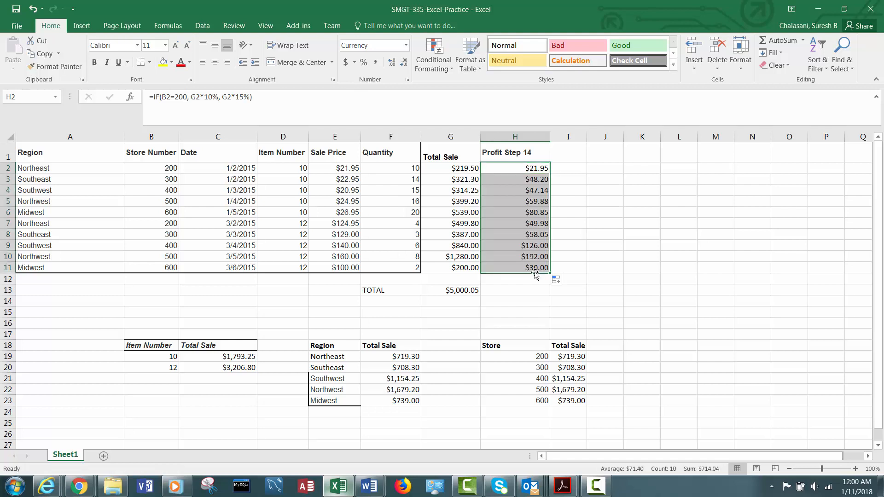
pyautogui.click(522, 171)
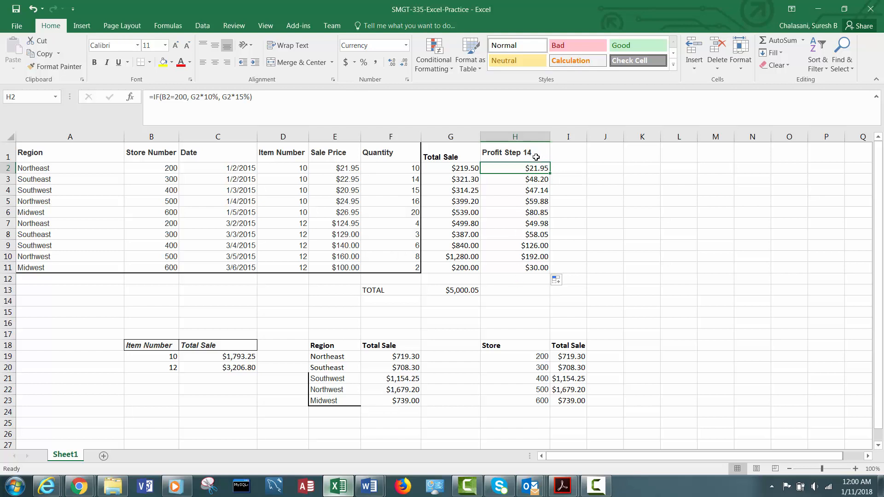
# Switch to Chrome to read the nested IF formula for I2 in instruction 16, and return to Excel.
pyautogui.click(79, 486)
pyautogui.click(178, 455)
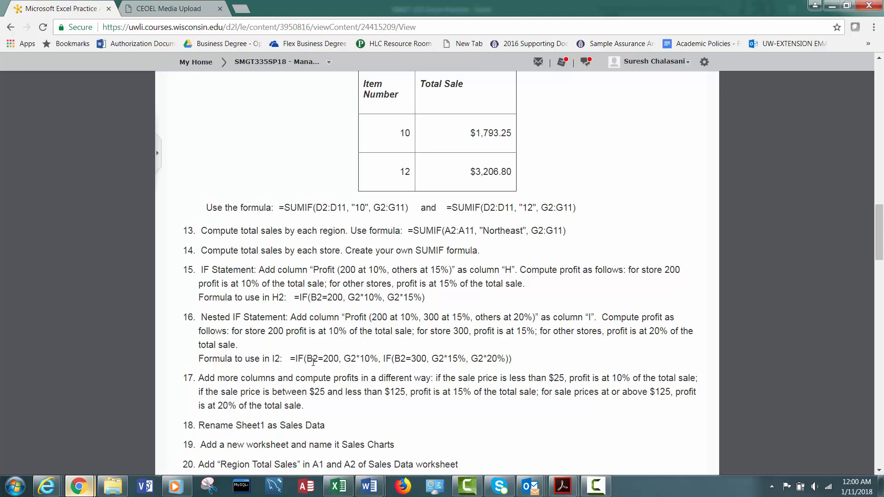
pyautogui.moveTo(323, 358); pyautogui.dragTo(498, 359)
pyautogui.click(338, 486)
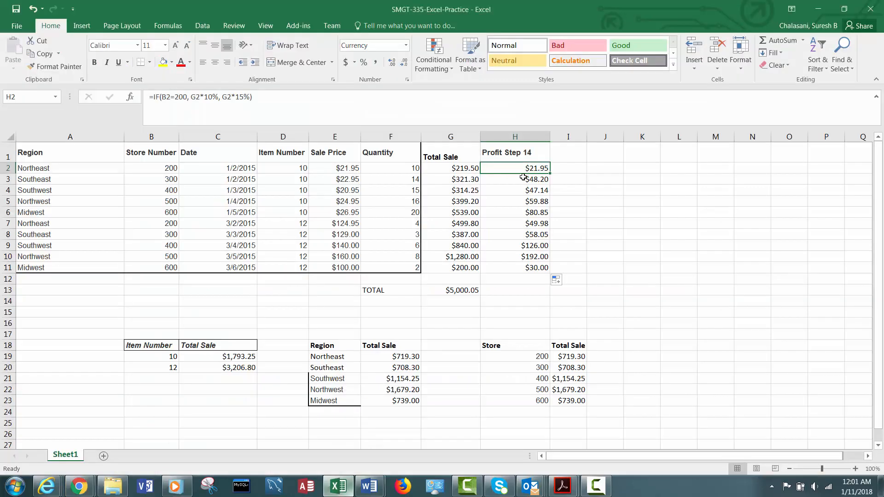
# Copy the full IF formula text from H2, leaving the cell unchanged.
pyautogui.click(256, 95)
pyautogui.moveTo(257, 95); pyautogui.dragTo(178, 88)
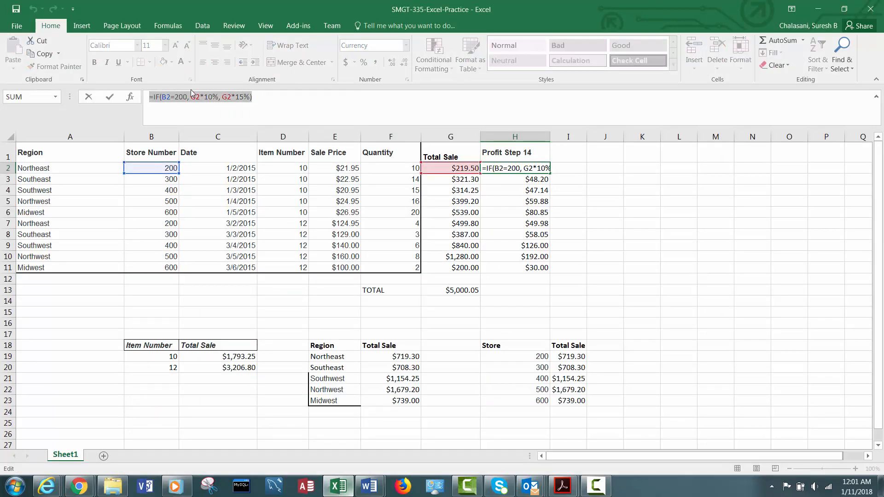
pyautogui.hotkey('ctrl', 'c')
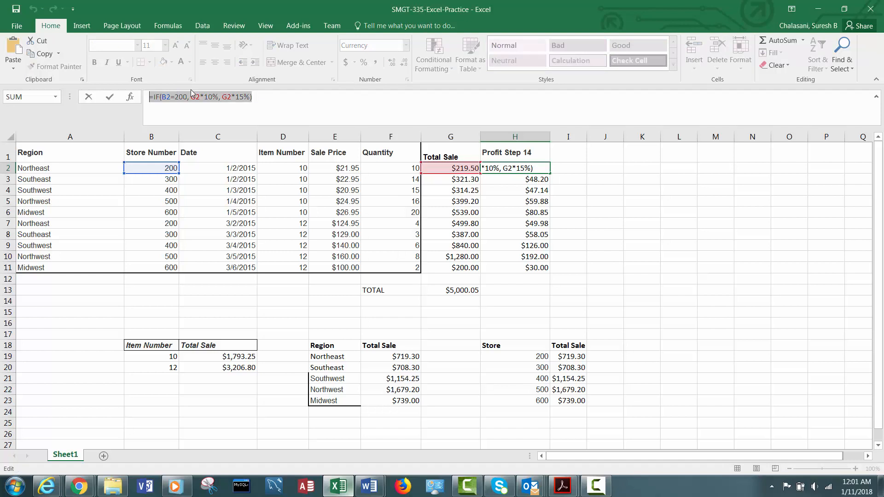
pyautogui.hotkey('ctrl', 'Return')
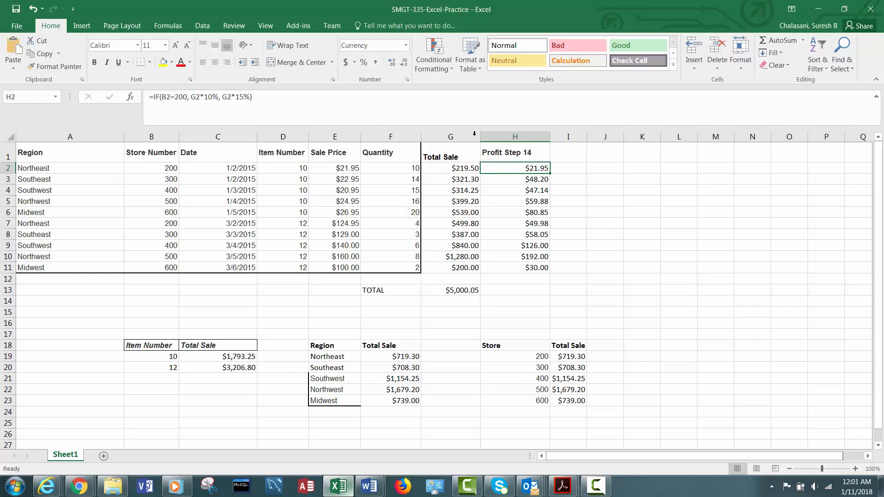
# Widen column I and enter the heading "Profit Step 15" in I1.
pyautogui.moveTo(587, 137); pyautogui.dragTo(650, 137)
pyautogui.click(574, 152)
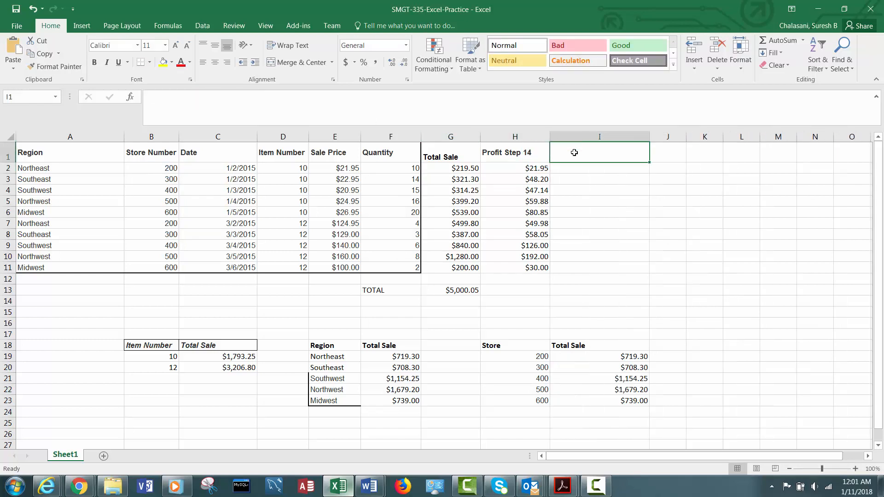
pyautogui.write('Profit Ste')
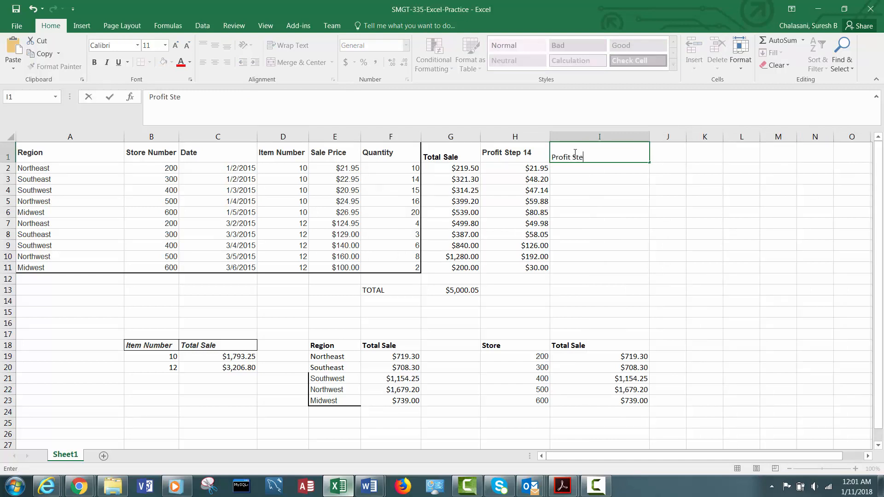
pyautogui.write('p 15')
pyautogui.click(582, 170)
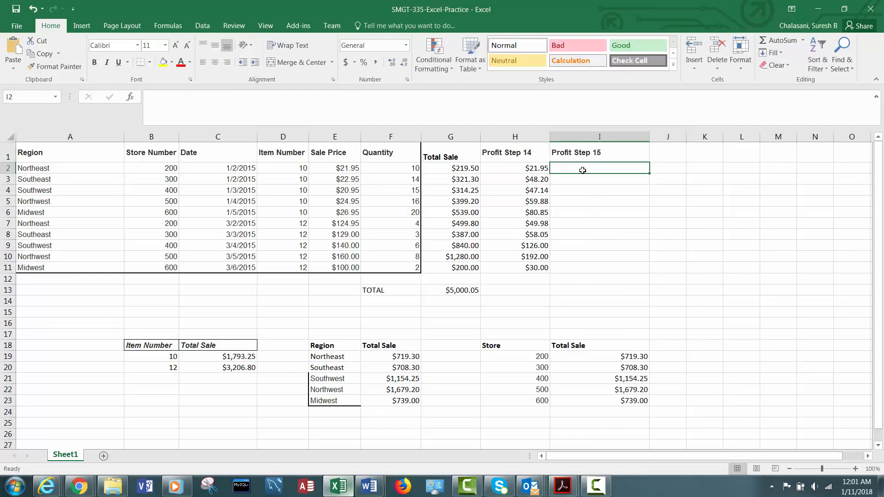
# Paste the copied IF formula into I2 with a single leading equals sign.
pyautogui.write('=')
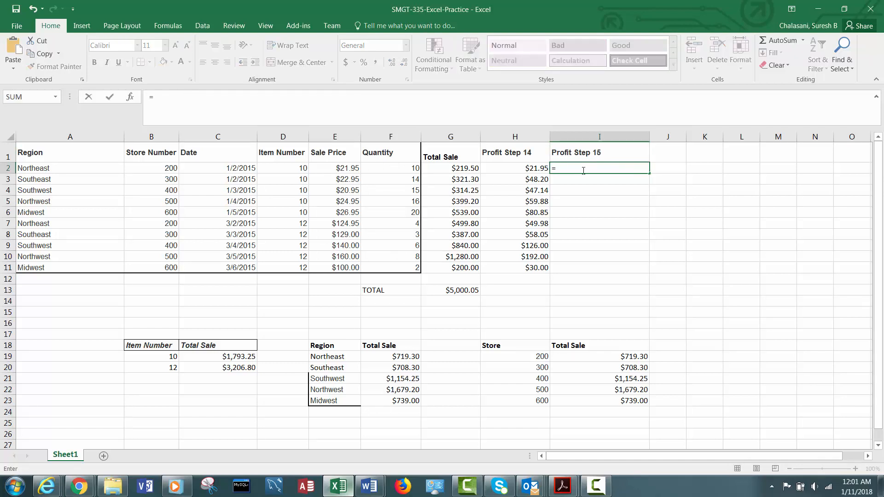
pyautogui.hotkey('ctrl', 'v')
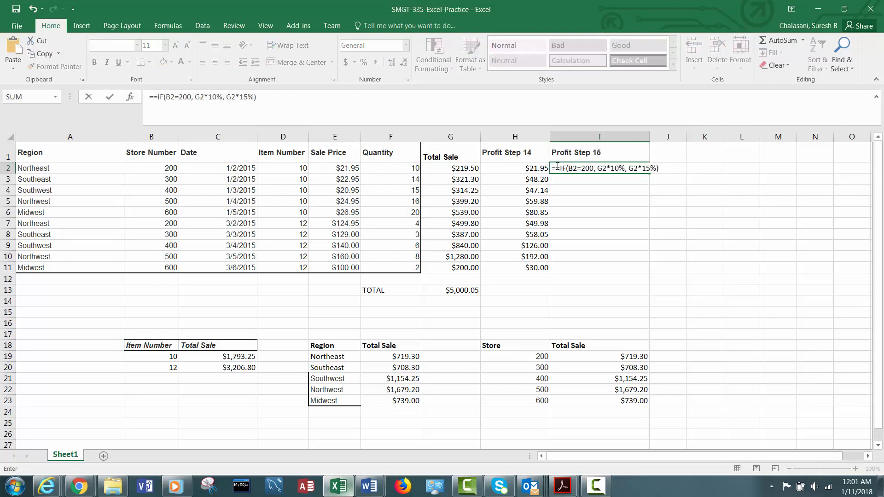
pyautogui.click(556, 168)
pyautogui.press('BackSpace')
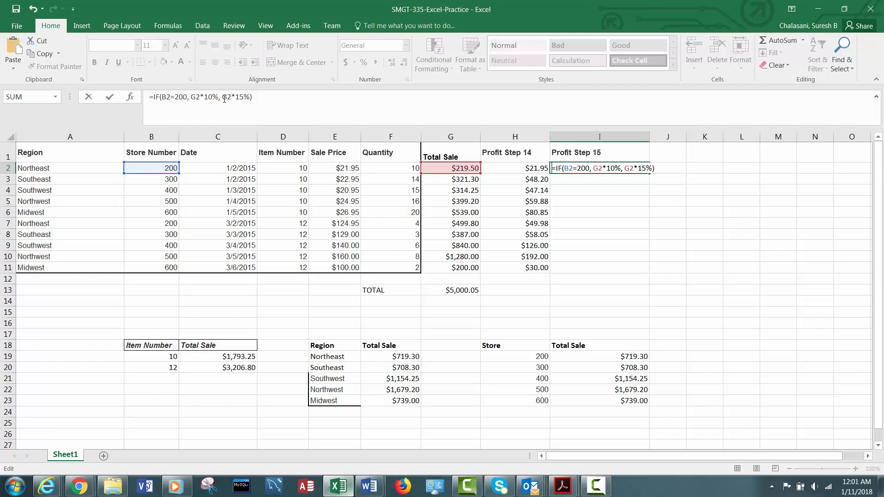
# Replace the final G2*15% argument of the formula in I2 with a nested IF that tests B2=300.
pyautogui.moveTo(224, 97)
pyautogui.mouseDown()
pyautogui.moveTo(249, 96)
pyautogui.moveTo(224, 93)
pyautogui.mouseUp()
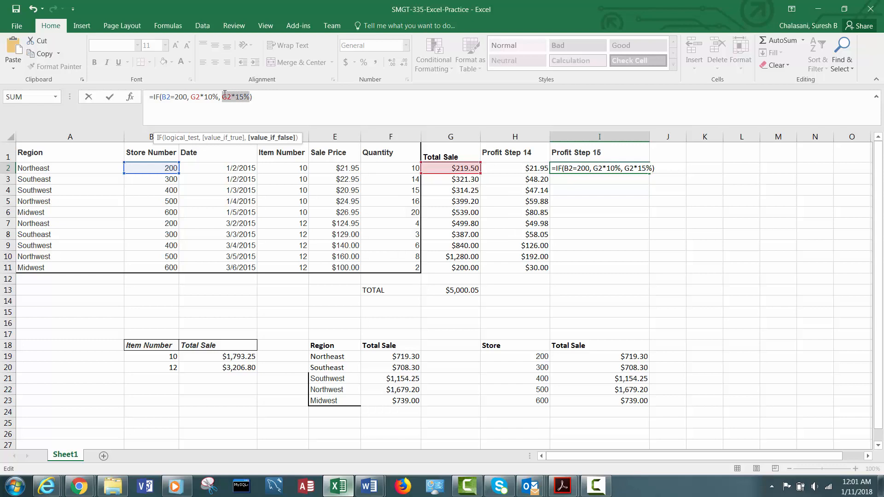
pyautogui.write('IF9')
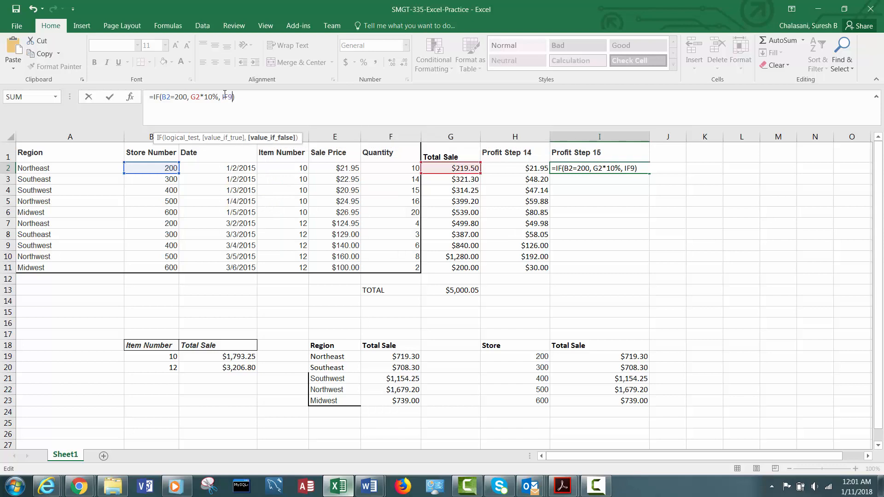
pyautogui.press('BackSpace')
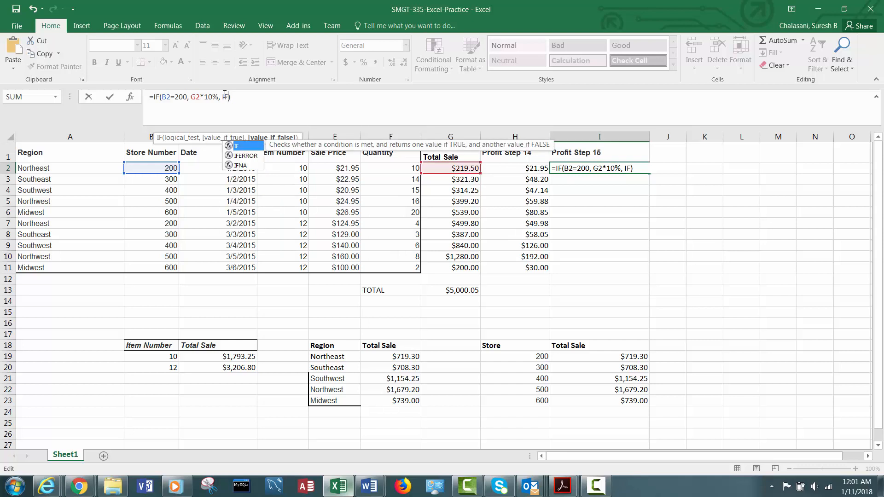
pyautogui.write('(')
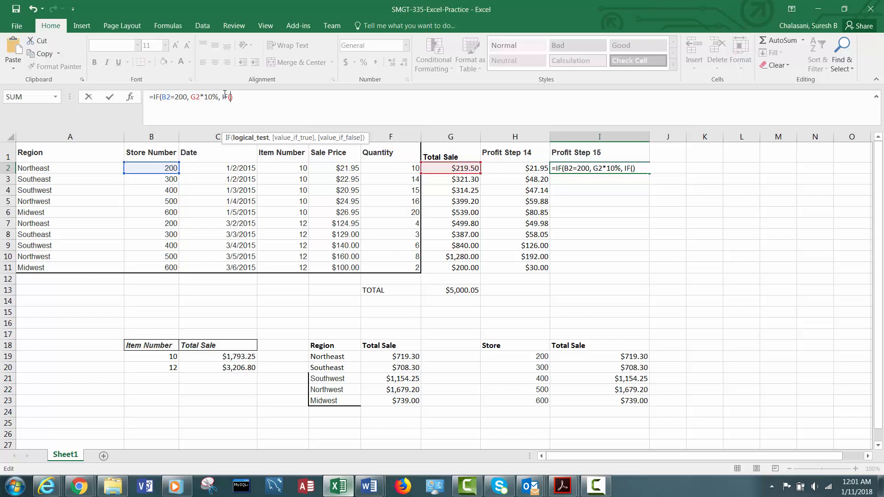
pyautogui.write('B2=')
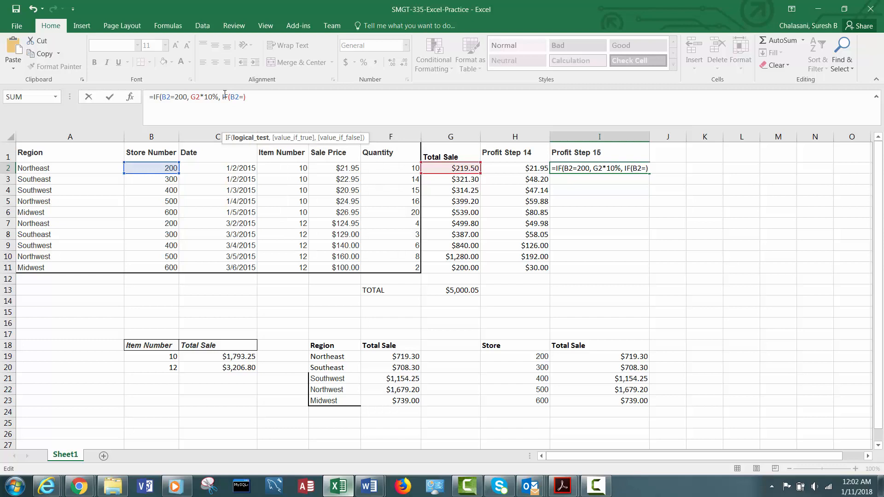
pyautogui.write('300, ')
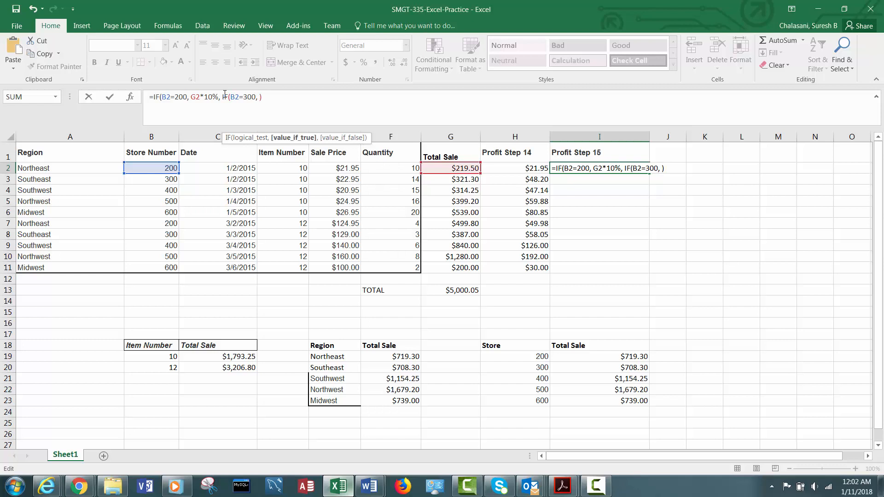
pyautogui.write('G2*15')
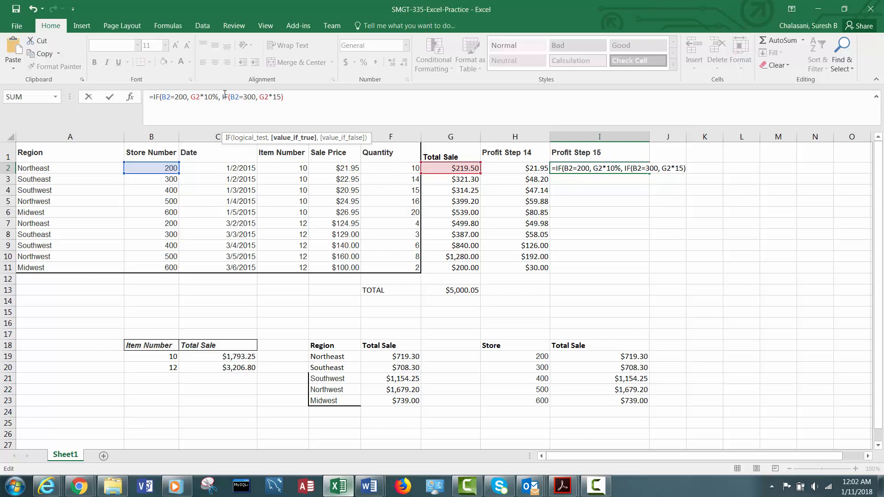
pyautogui.write('%, G2')
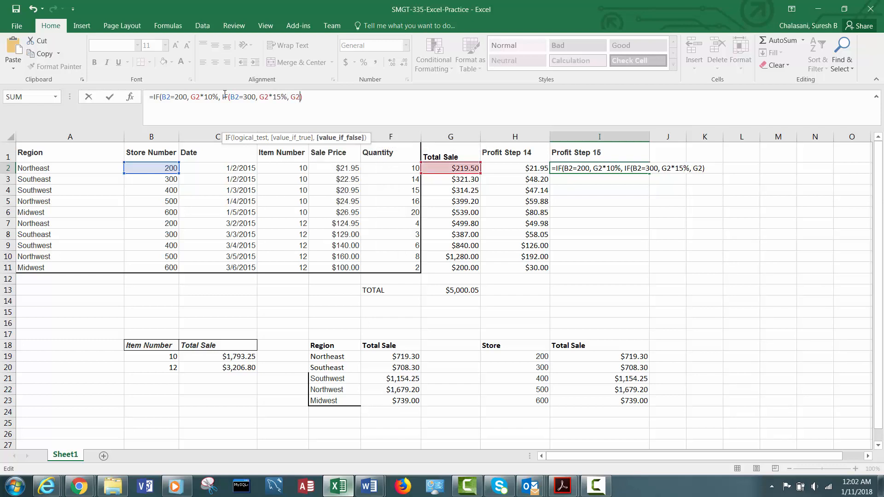
pyautogui.write('*20%)')
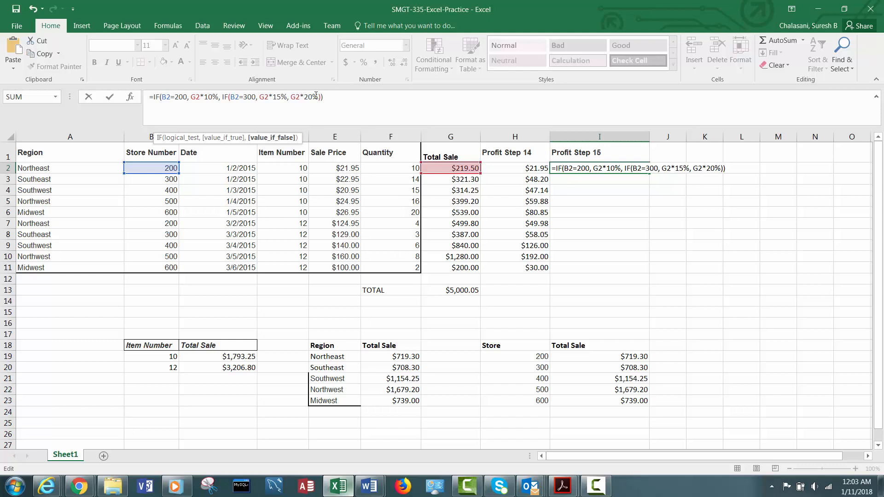
# Complete the nested IF in I2 with G2*15% if true and G2*20% if false, and enter the formula.
pyautogui.press('Return')
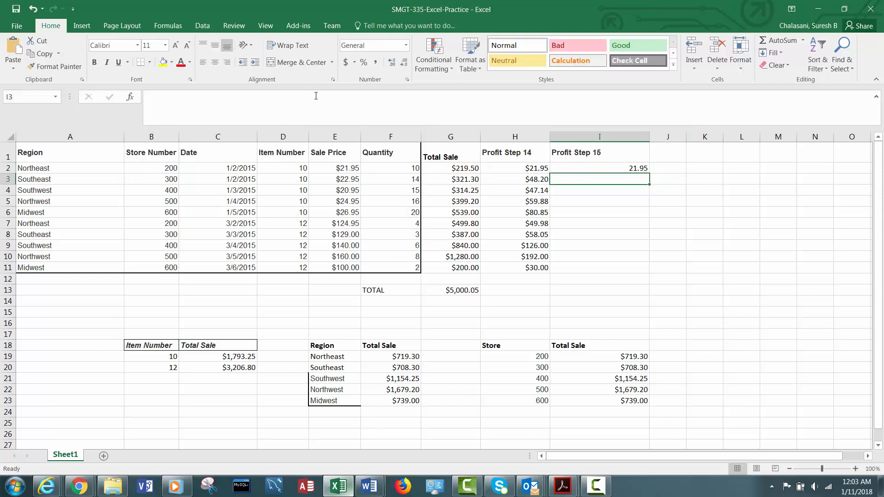
# Format I2 as Currency and fill its formula down through I11.
pyautogui.click(596, 168)
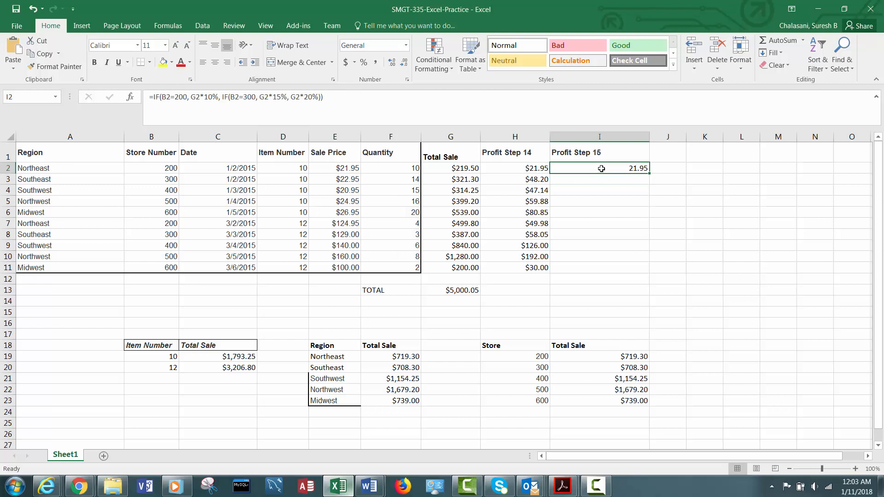
pyautogui.rightClick(601, 169)
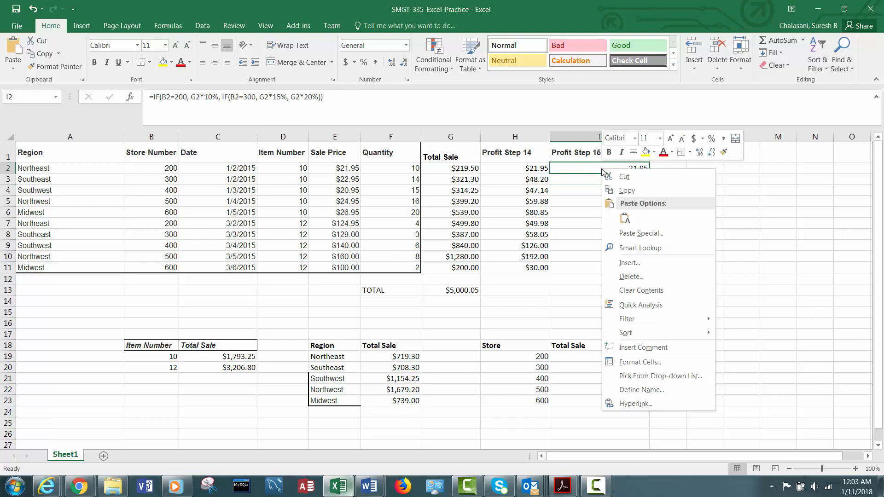
pyautogui.click(663, 361)
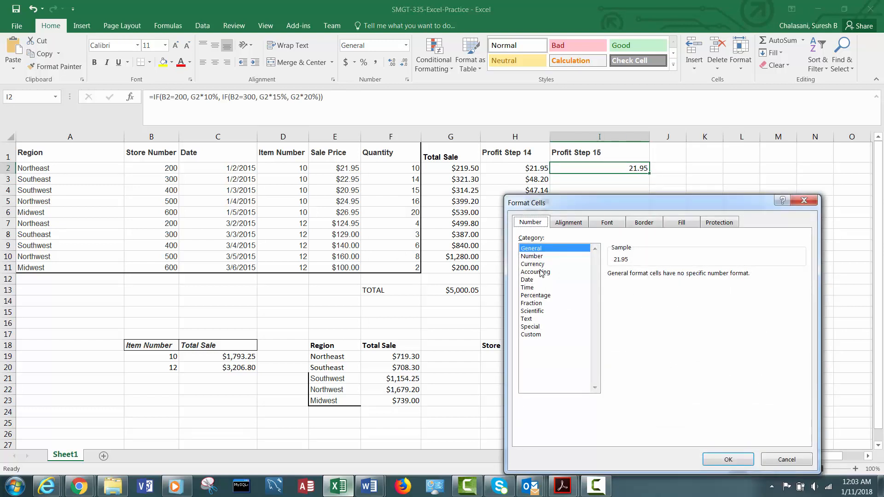
pyautogui.click(538, 265)
pyautogui.click(714, 456)
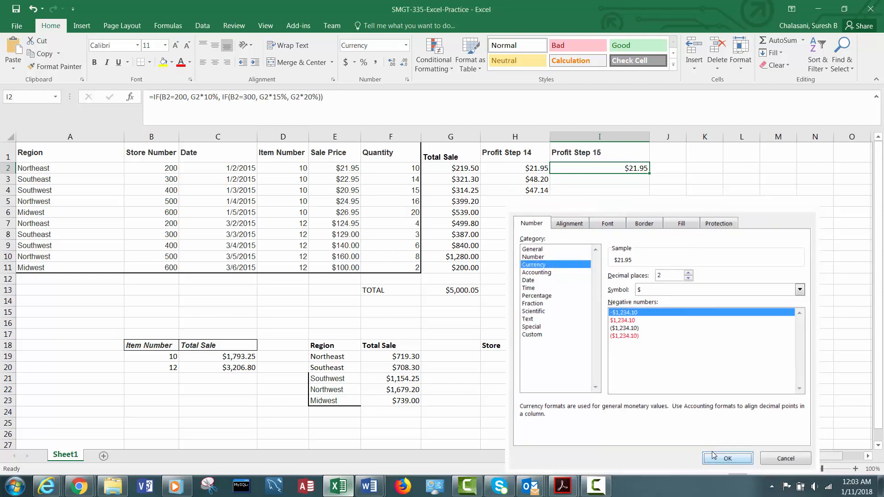
pyautogui.moveTo(648, 174); pyautogui.dragTo(632, 271)
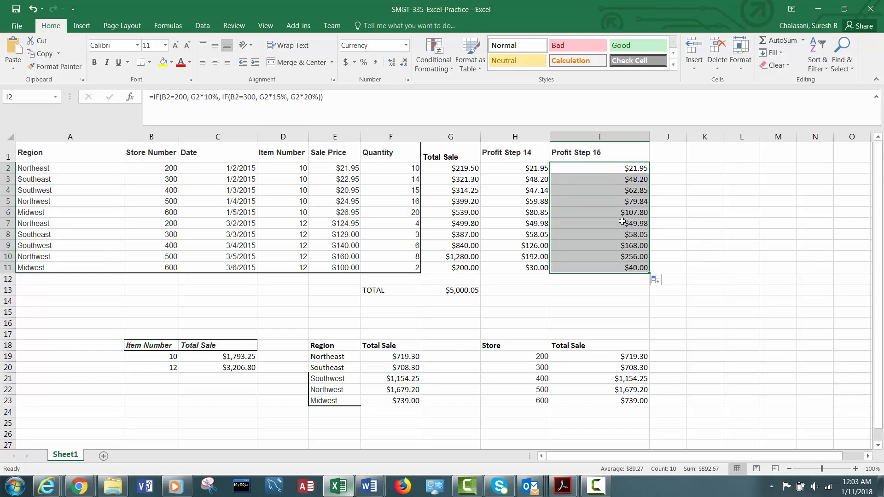
# Check the Profit Step 15 results in rows 6 to 8 against their store numbers and total sales.
pyautogui.click(169, 211)
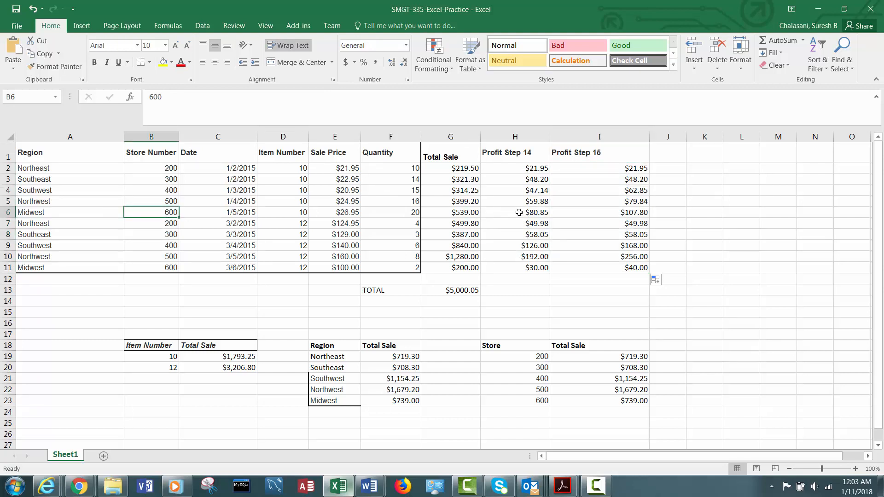
pyautogui.click(465, 212)
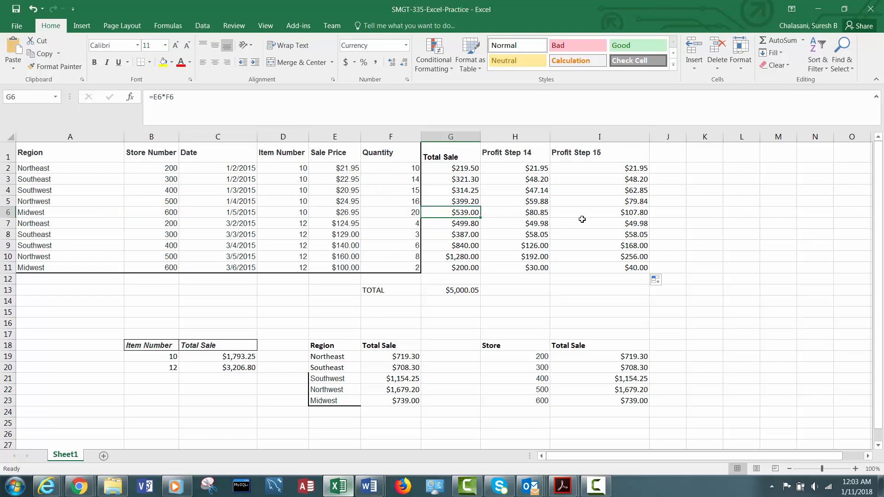
pyautogui.click(644, 214)
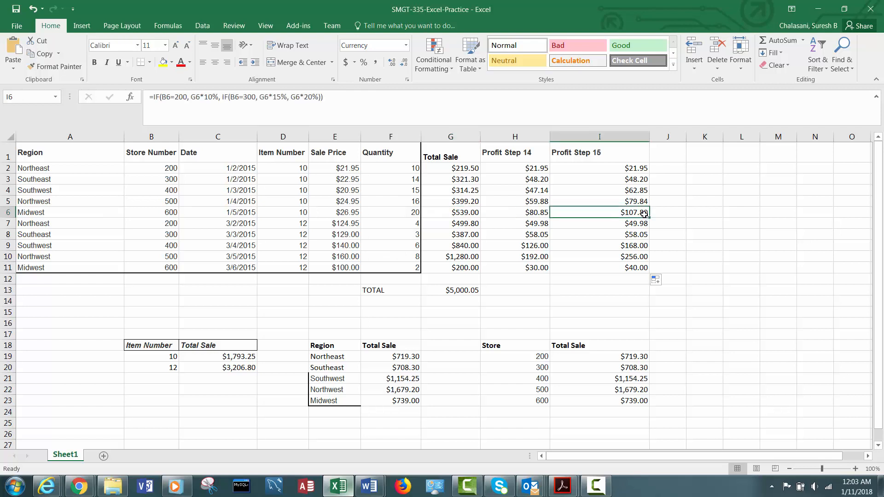
pyautogui.click(464, 223)
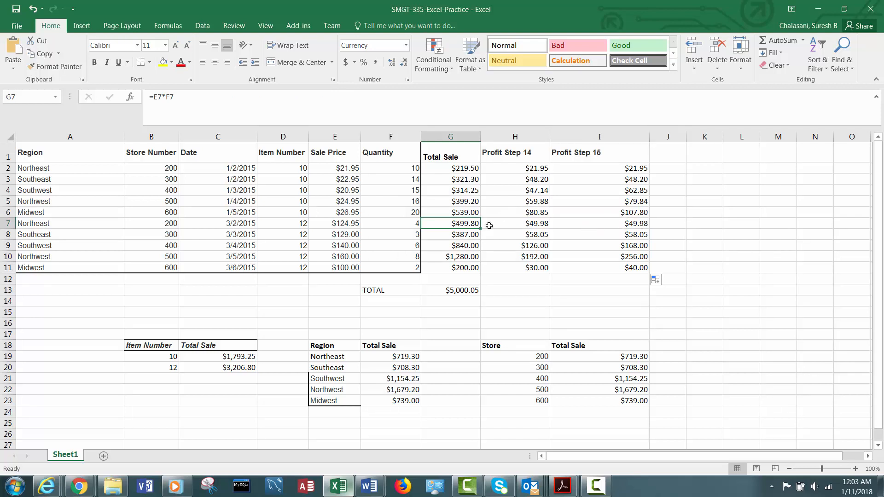
pyautogui.click(465, 238)
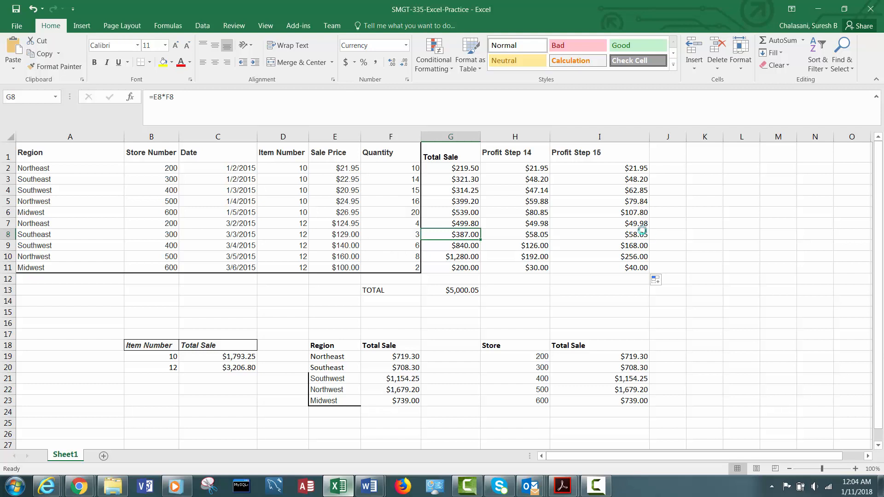
pyautogui.click(630, 243)
pyautogui.click(630, 236)
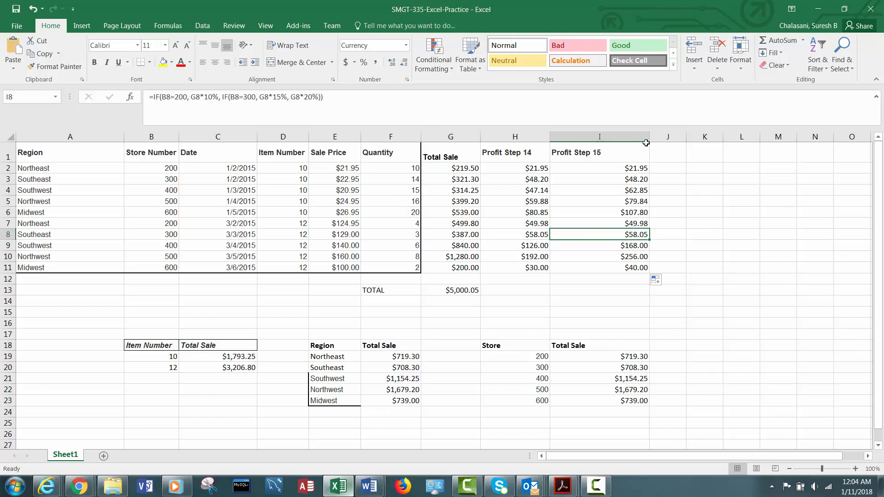
# Narrow column I, widen column J, and enter the heading "Profit Step 16" in J1.
pyautogui.moveTo(650, 135); pyautogui.dragTo(619, 136)
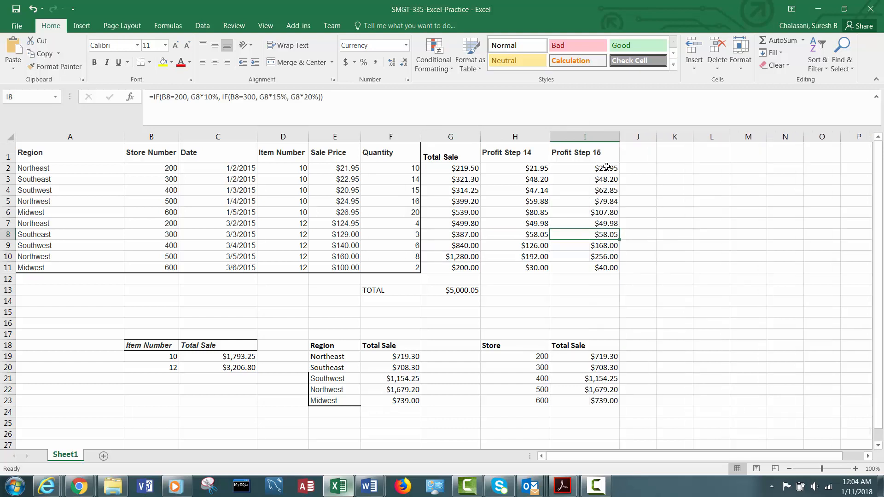
pyautogui.click(606, 167)
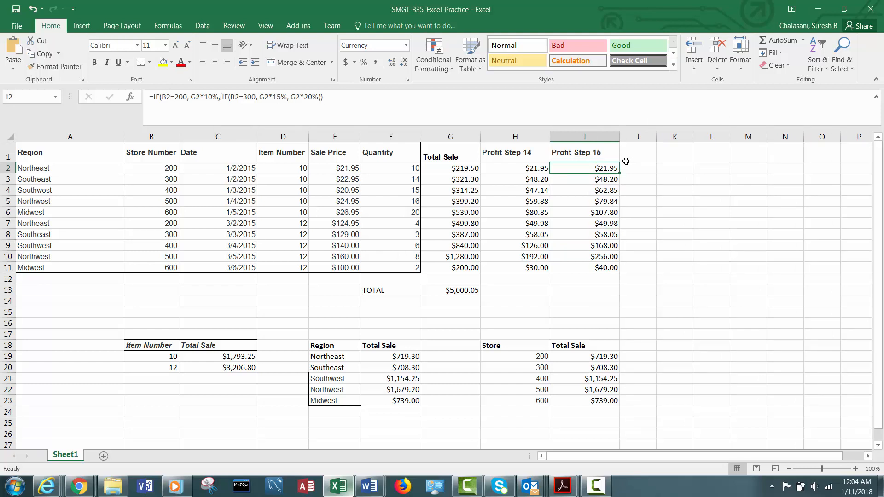
pyautogui.moveTo(653, 135); pyautogui.dragTo(703, 135)
pyautogui.click(662, 151)
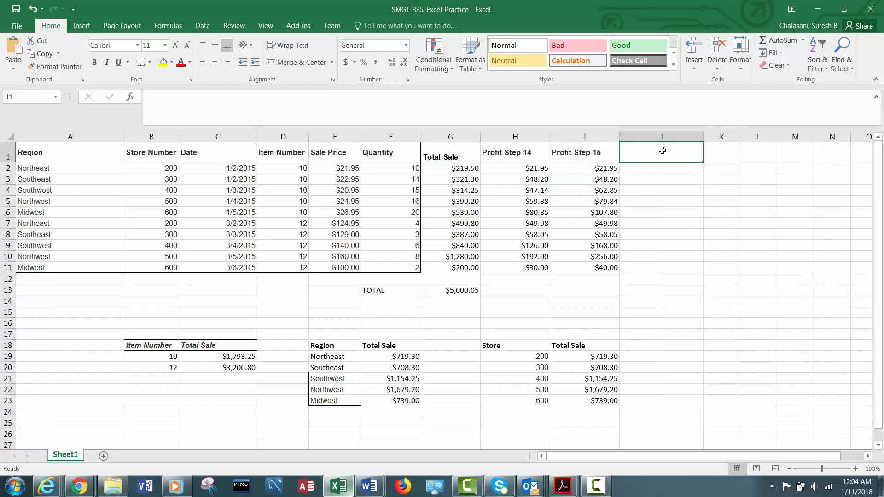
pyautogui.write('Profit')
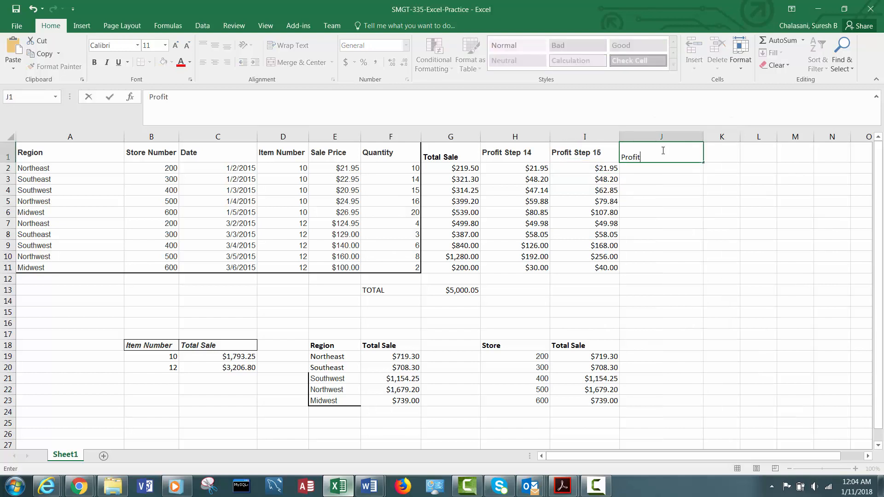
pyautogui.write(' Step 16')
pyautogui.hotkey('ctrl', 'Return')
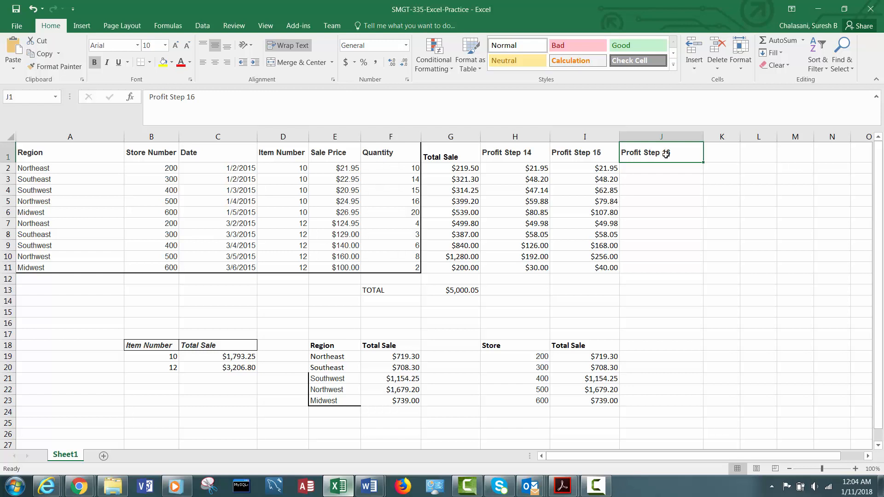
# Switch to Chrome to read the sale-price profit rules in instruction 17, and return to cell J2 in Excel.
pyautogui.click(663, 168)
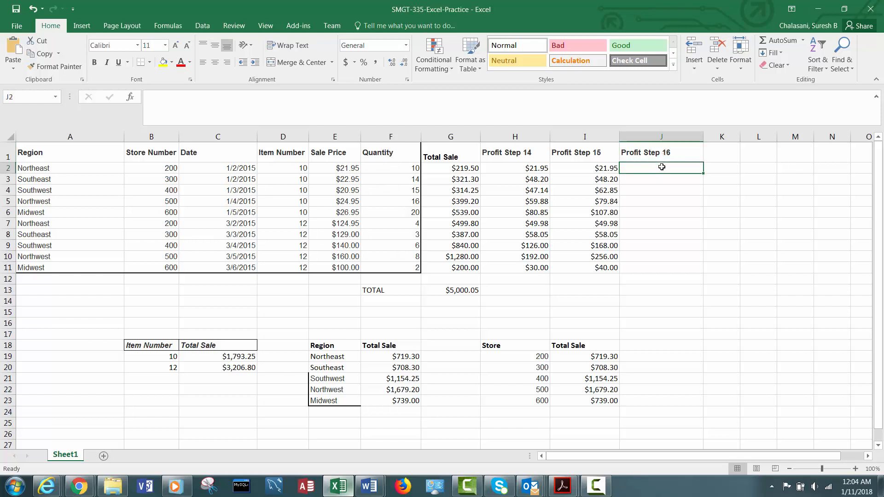
pyautogui.moveTo(79, 486)
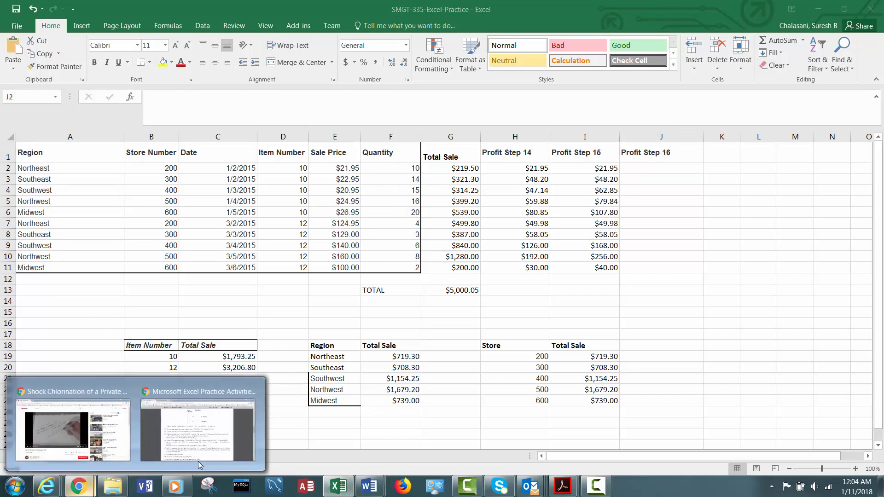
pyautogui.click(199, 459)
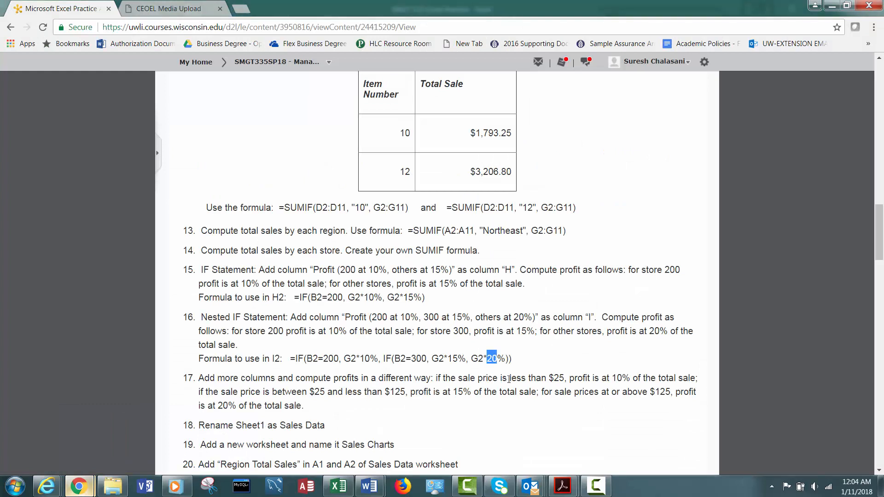
pyautogui.click(553, 376)
pyautogui.click(832, 5)
pyautogui.click(645, 167)
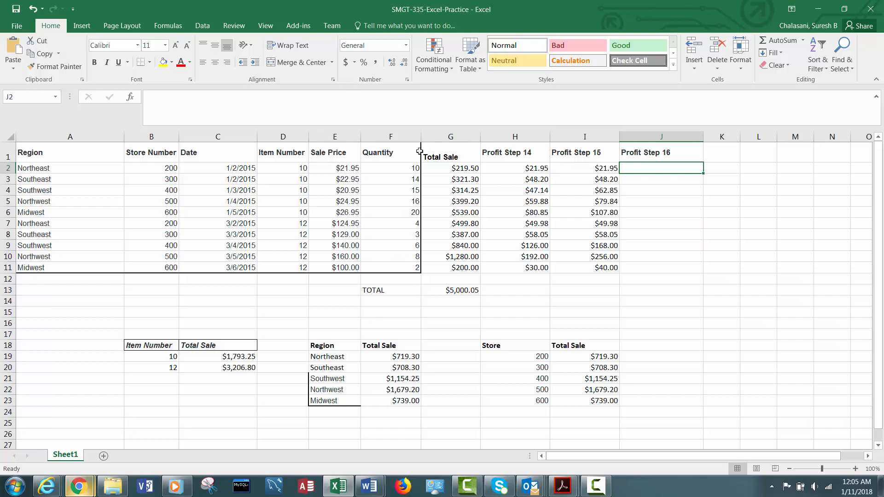
# Copy the full nested IF formula text from I2 and paste it into J2.
pyautogui.click(575, 166)
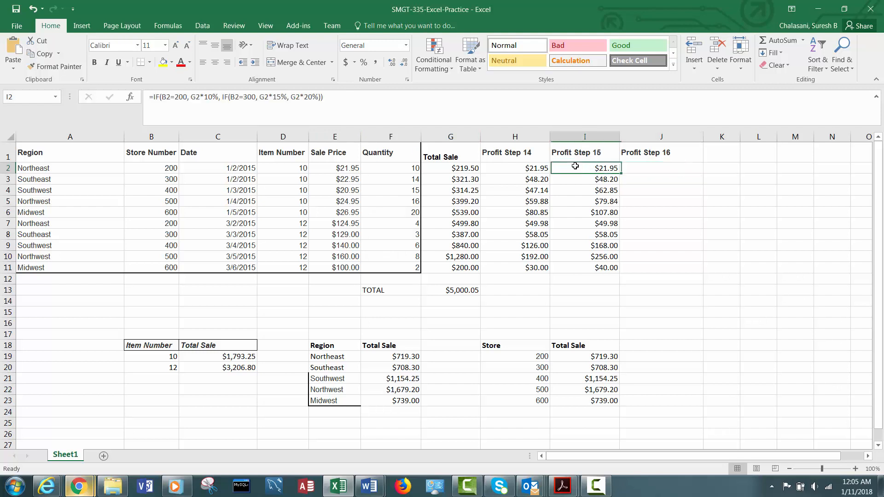
pyautogui.moveTo(351, 96); pyautogui.dragTo(183, 83)
pyautogui.hotkey('ctrl', 'c')
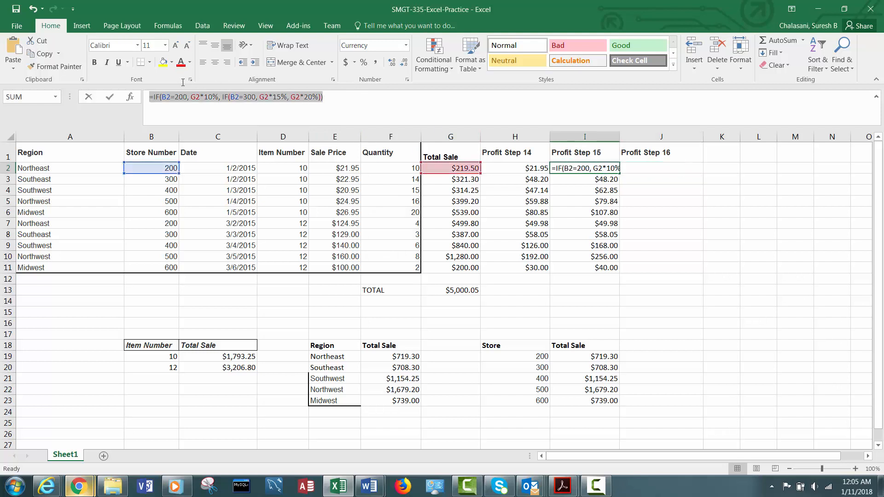
pyautogui.press('Escape')
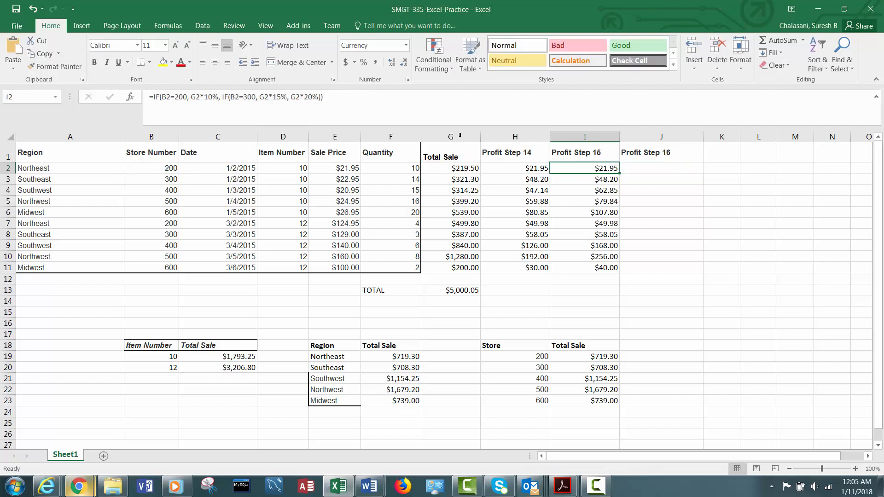
pyautogui.click(627, 168)
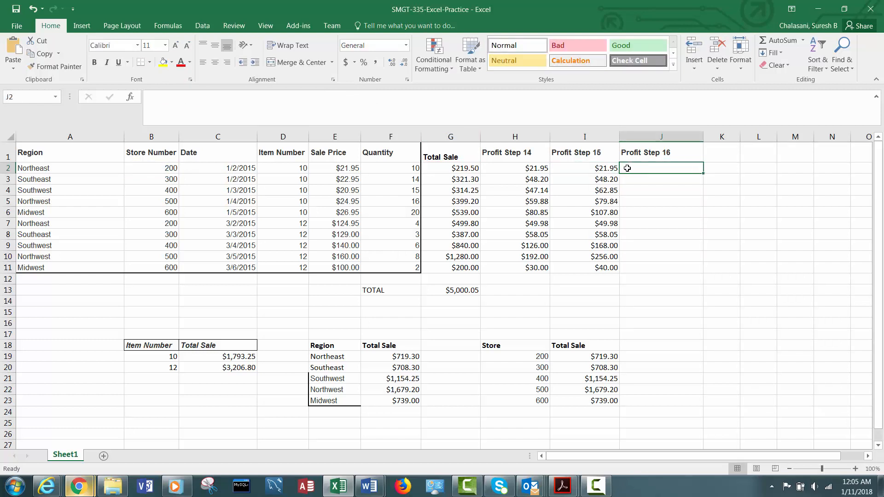
pyautogui.hotkey('ctrl', 'v')
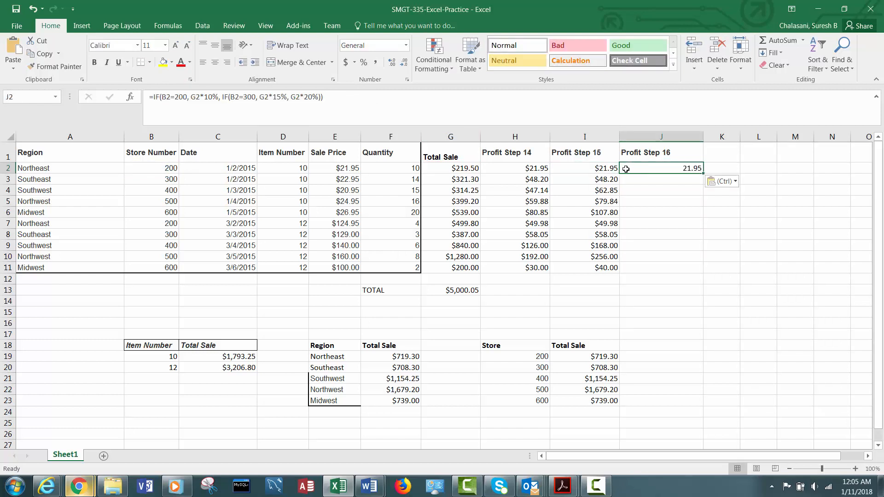
# Replace the first condition B2=200 in J2's nested IF formula with E2<25.
pyautogui.click(163, 96)
pyautogui.moveTo(162, 97); pyautogui.dragTo(188, 101)
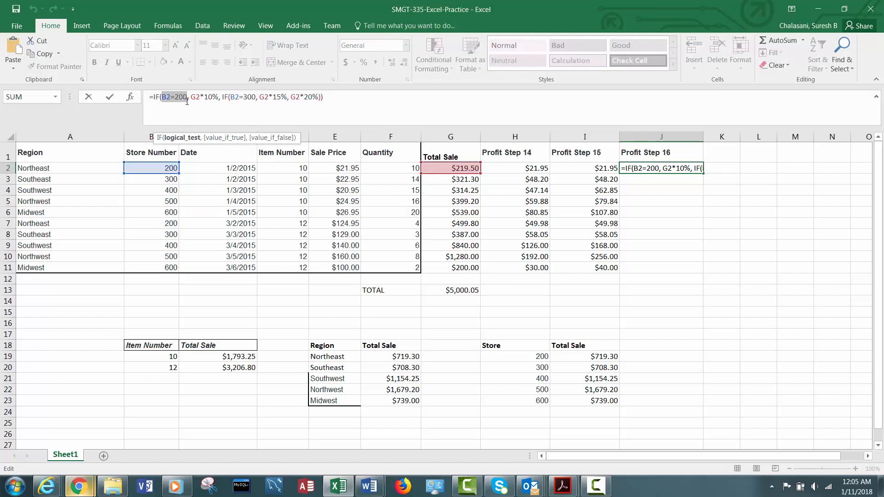
pyautogui.write('E2')
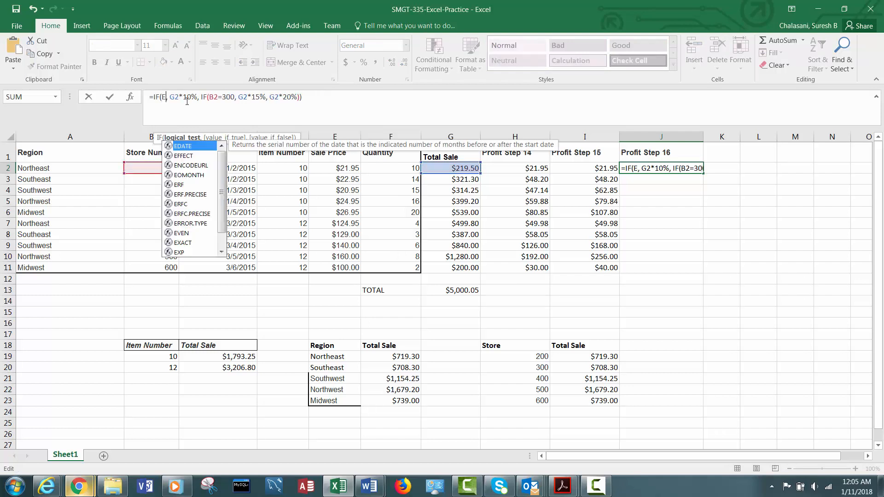
pyautogui.write('<')
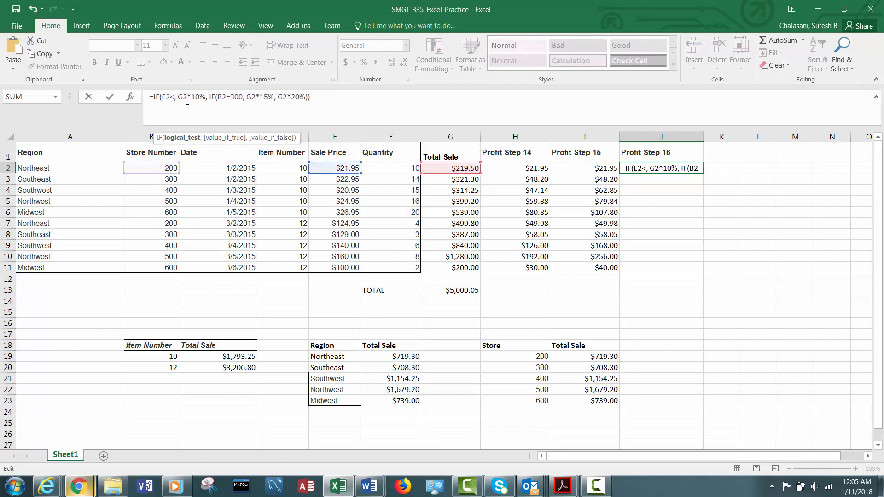
pyautogui.write('25')
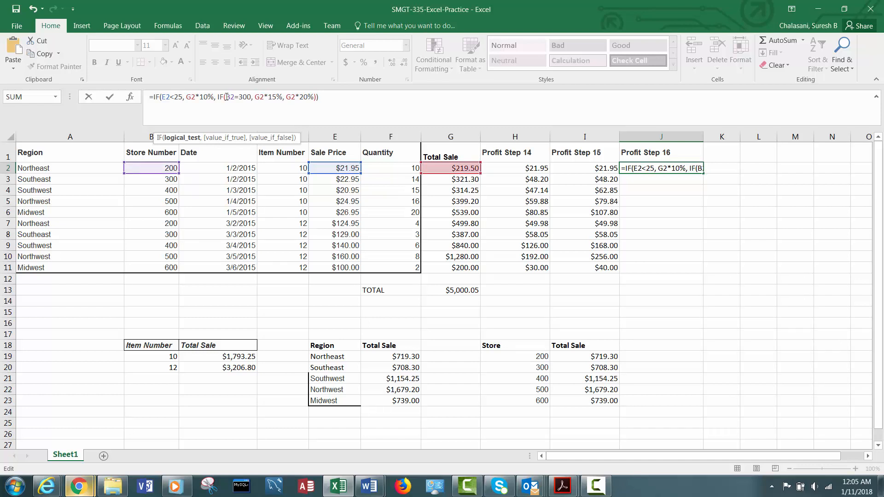
# Replace the inner IF condition B2=300 in J2's formula with E2<125 and commit the formula, keeping J2 selected.
pyautogui.moveTo(226, 96); pyautogui.dragTo(251, 98)
pyautogui.write('E2')
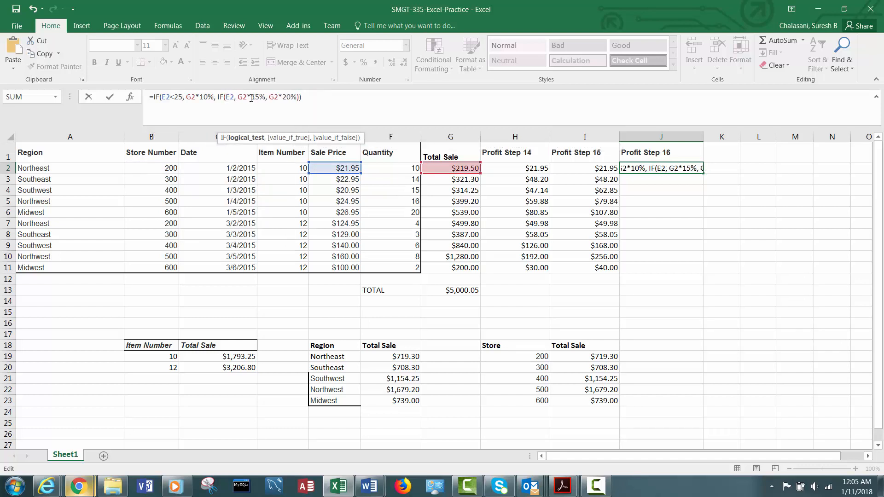
pyautogui.write('<125')
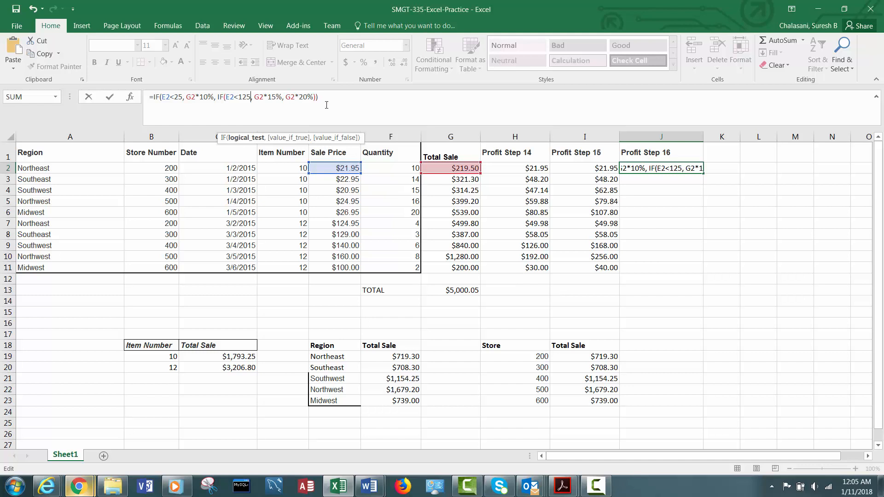
pyautogui.hotkey('ctrl', 'Return')
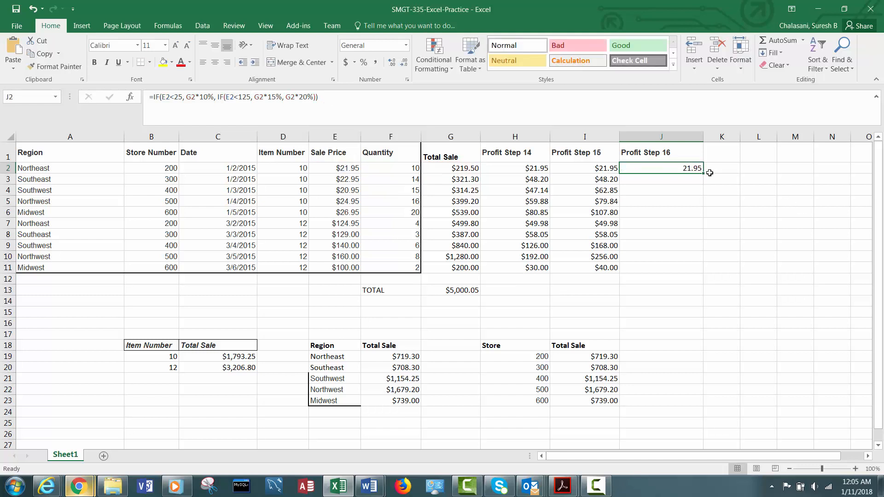
# Format J2 as Currency and fill its formula down through J11.
pyautogui.rightClick(693, 168)
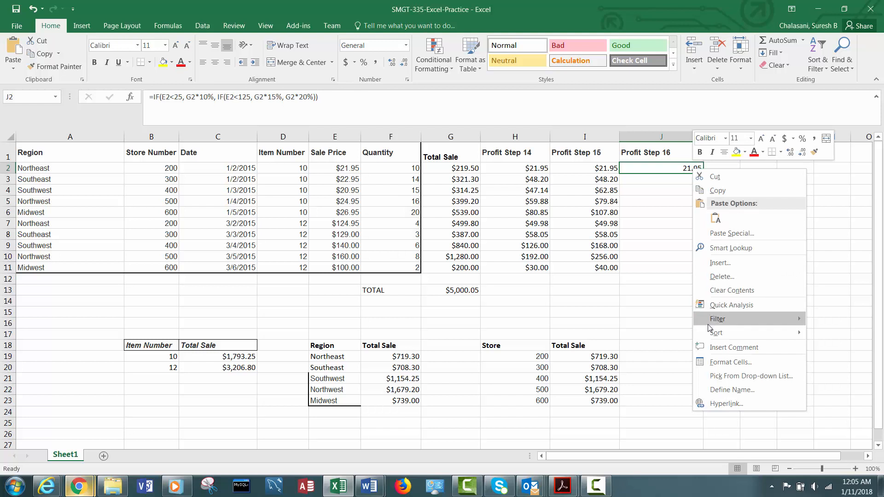
pyautogui.click(710, 362)
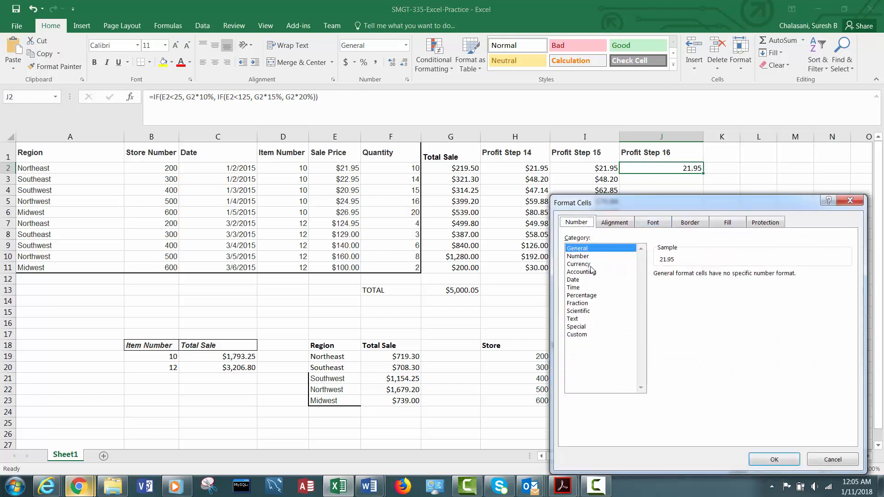
pyautogui.click(591, 265)
pyautogui.click(774, 460)
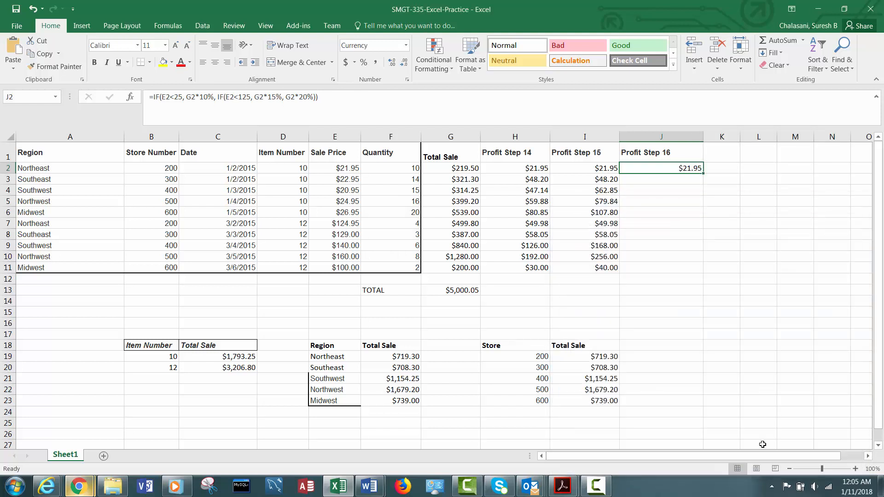
pyautogui.moveTo(703, 174); pyautogui.dragTo(696, 276)
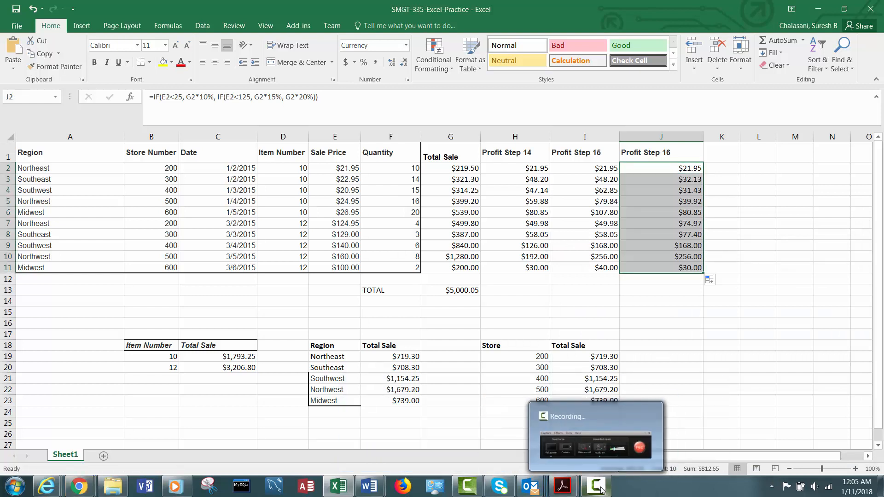